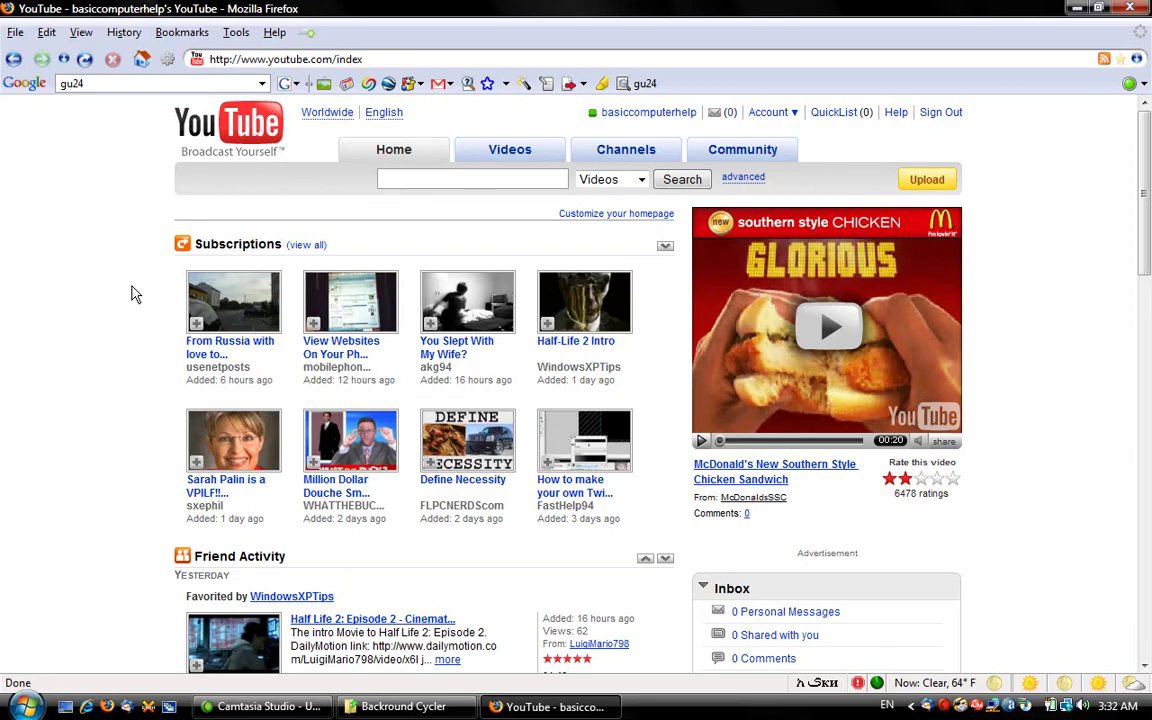
# Step: Bring up the Ubiquity command box from the signed-in YouTube home page
pyautogui.press('ctrl')
pyautogui.press('ctrl')
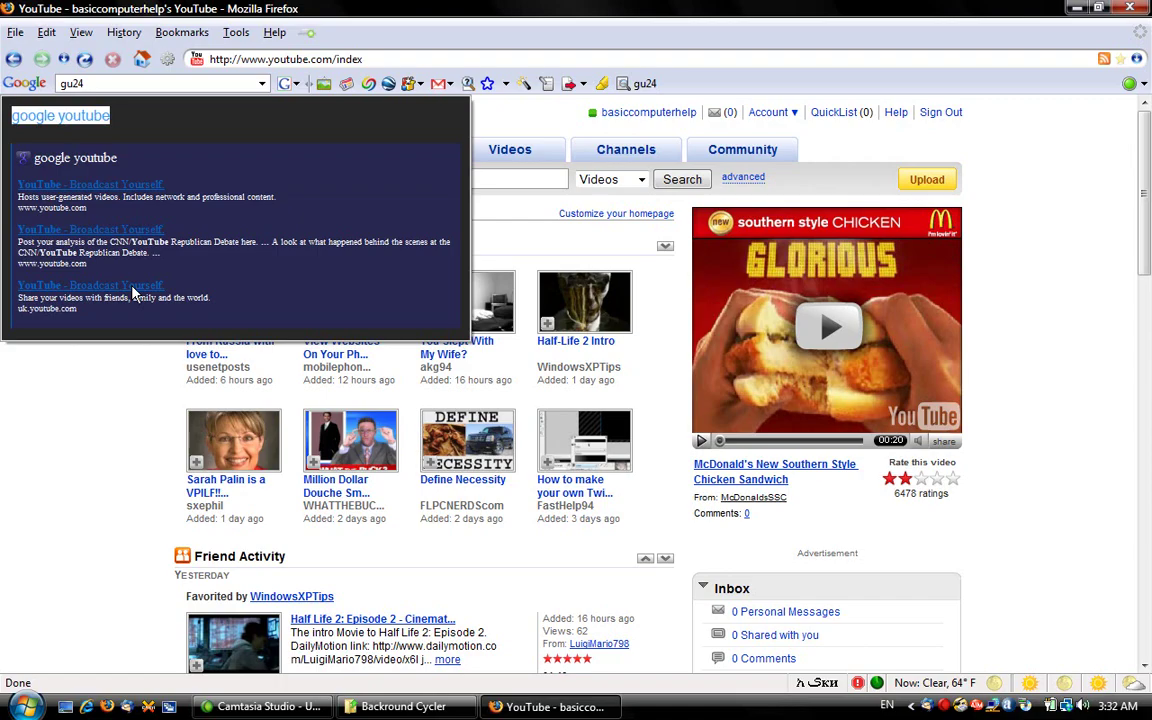
pyautogui.press('BackSpace')
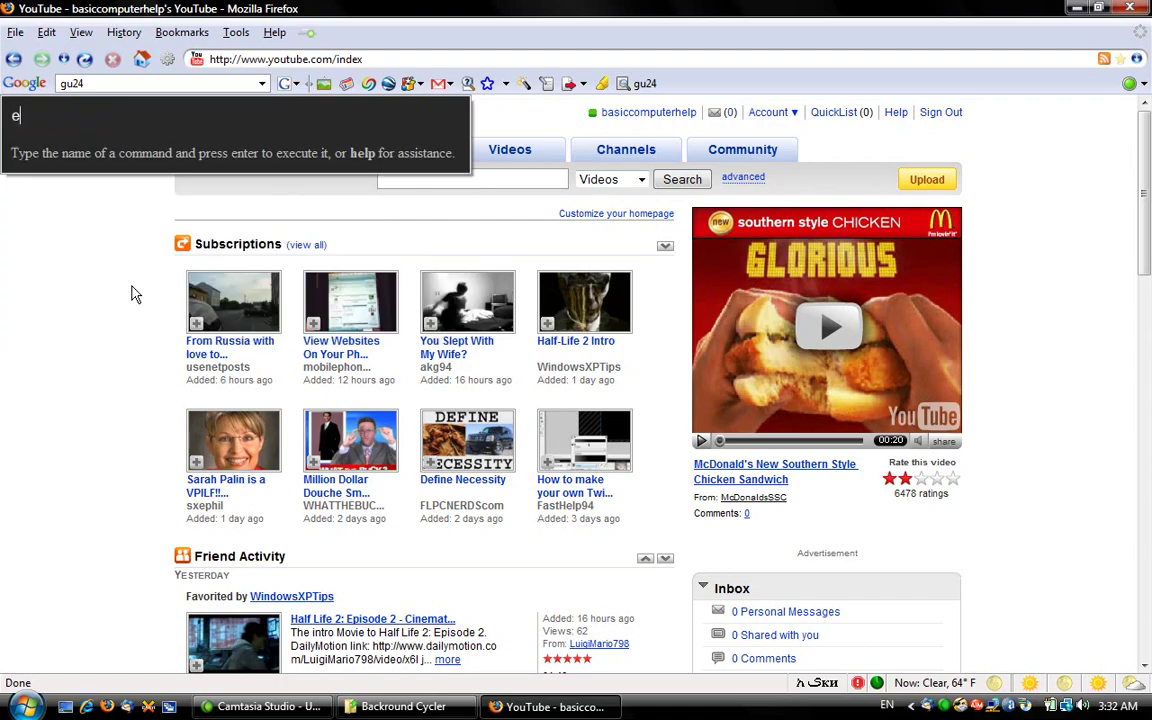
pyautogui.write('email')
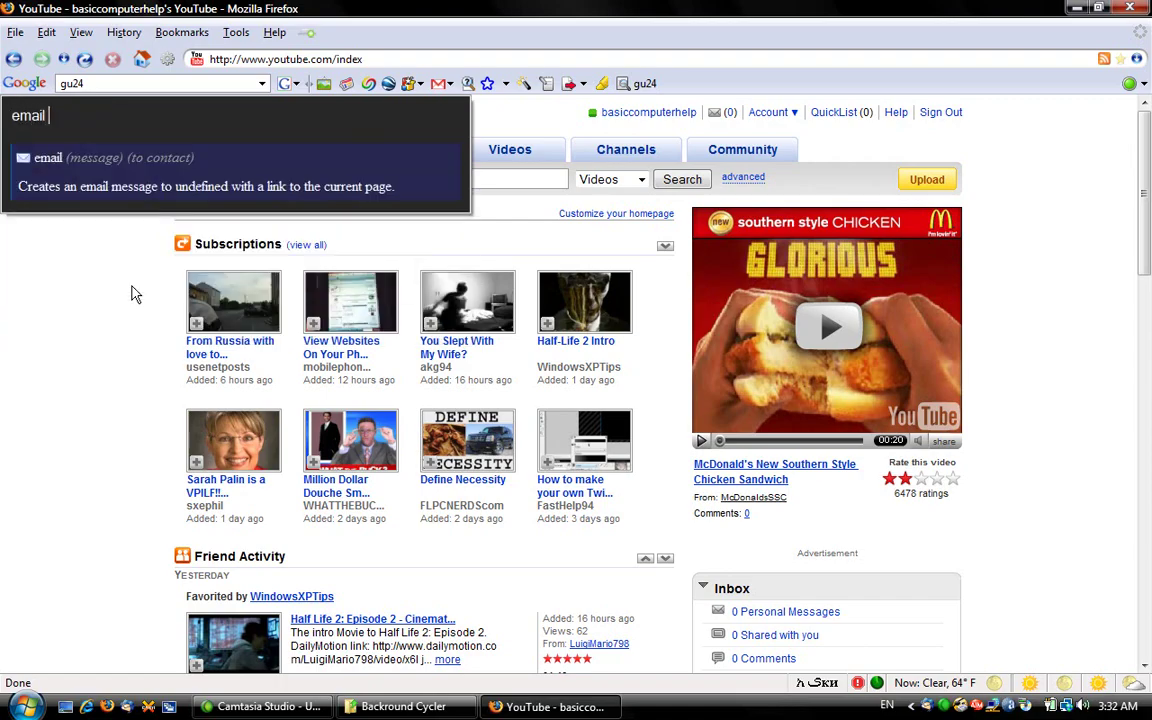
pyautogui.write(' this is a test')
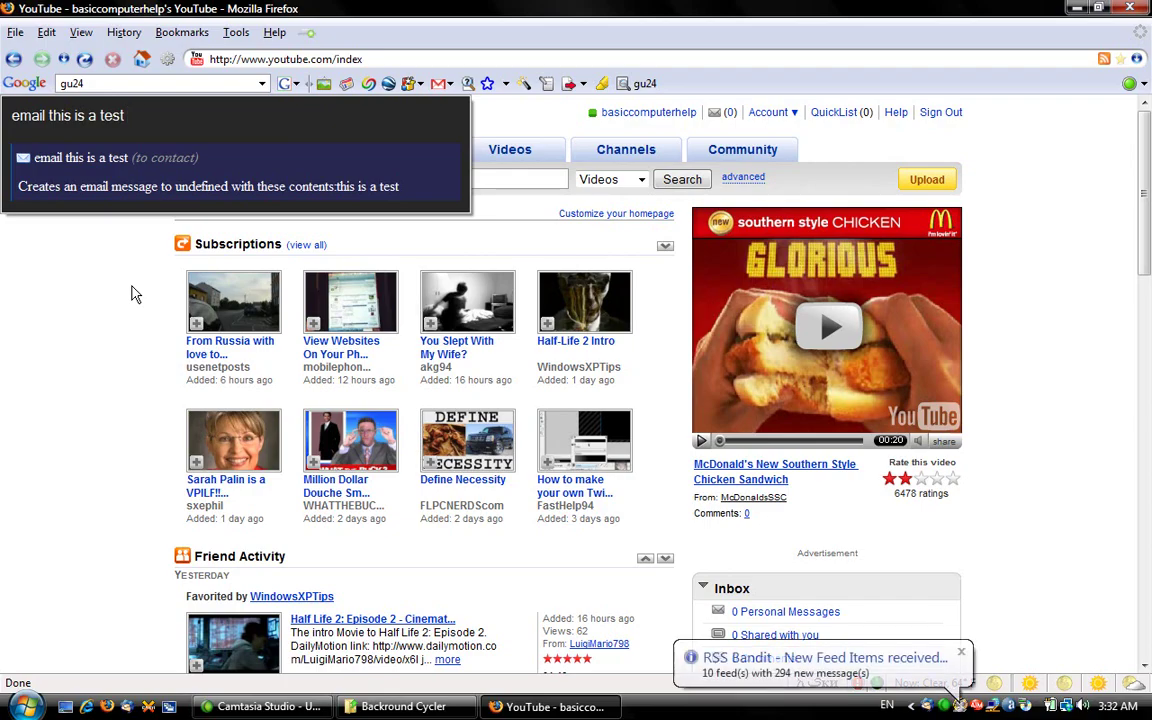
pyautogui.write('basic')
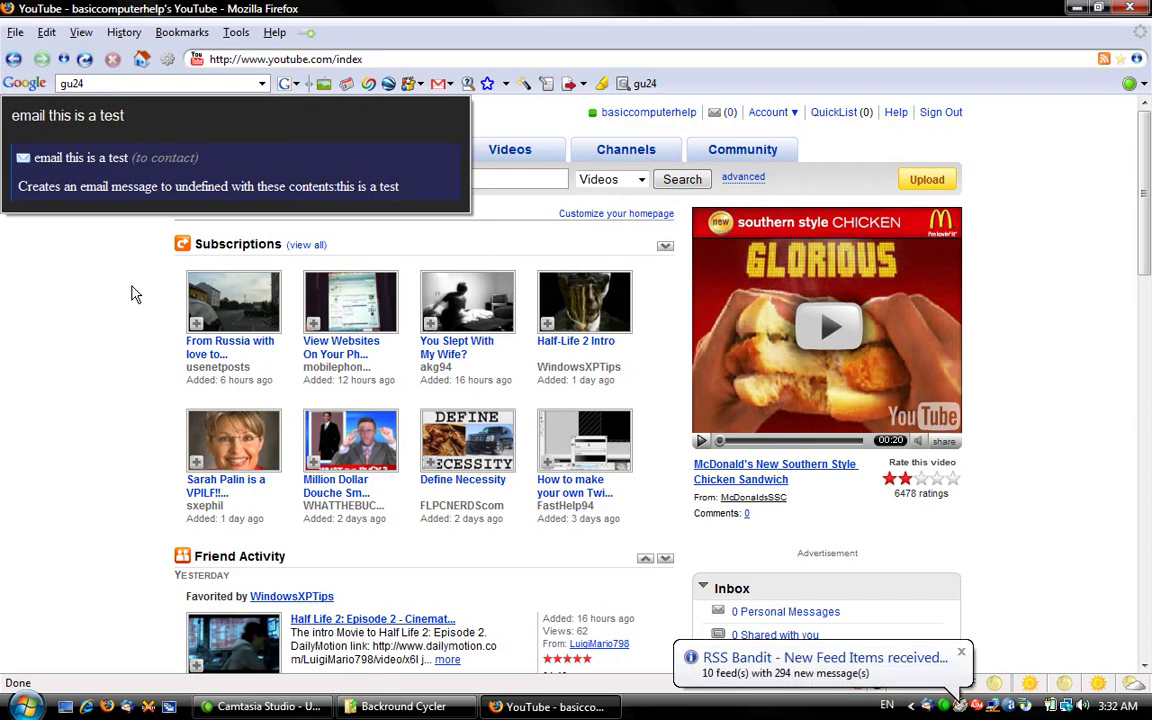
pyautogui.write('comp')
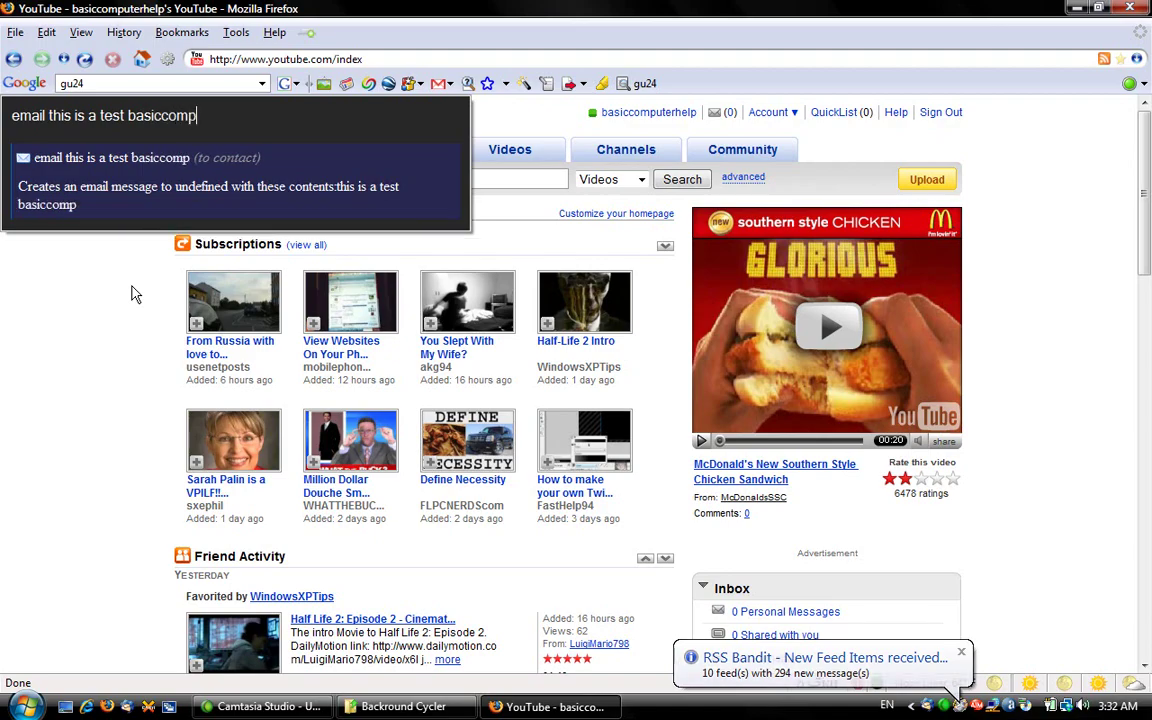
pyautogui.write('uterhelp')
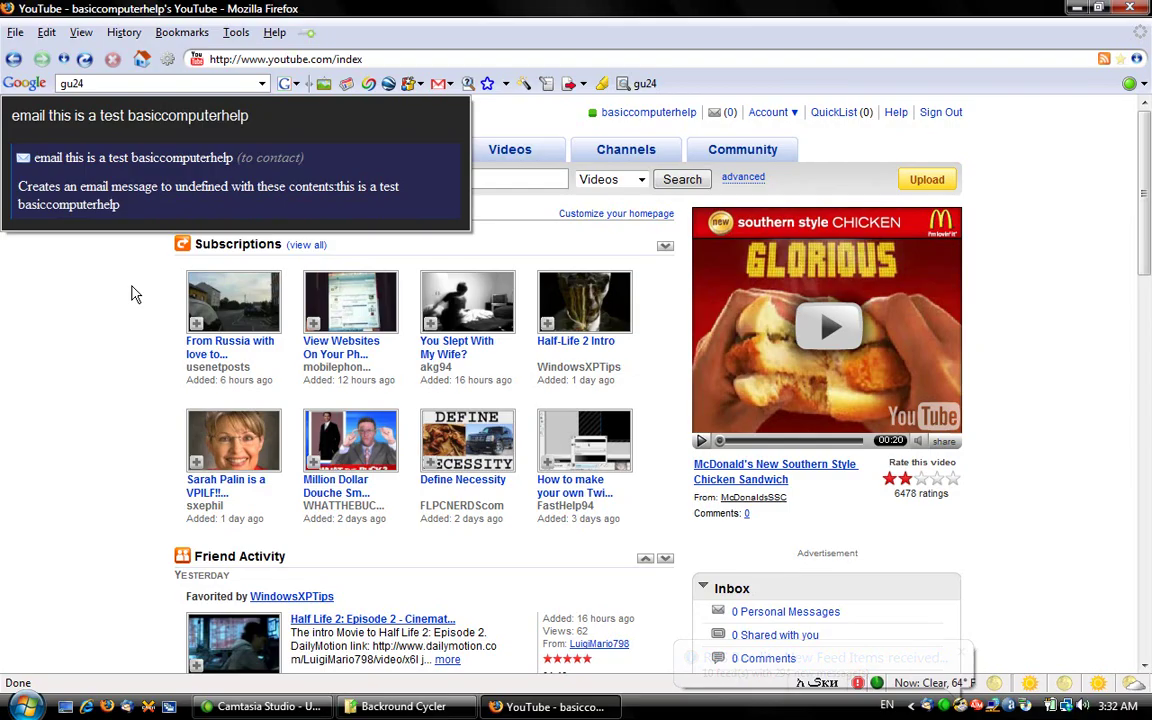
pyautogui.press('Return')
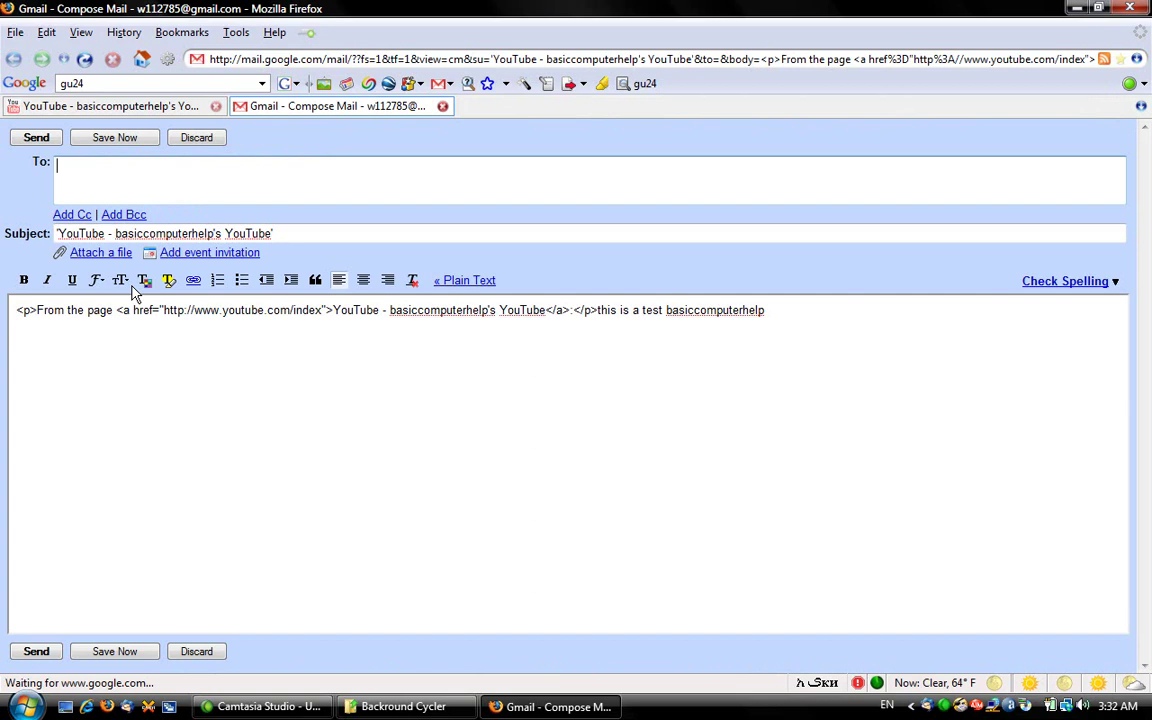
# Step: Strip the trailing name and link markup so 'this is a test' sits below an empty line
pyautogui.moveTo(784, 308); pyautogui.dragTo(665, 311)
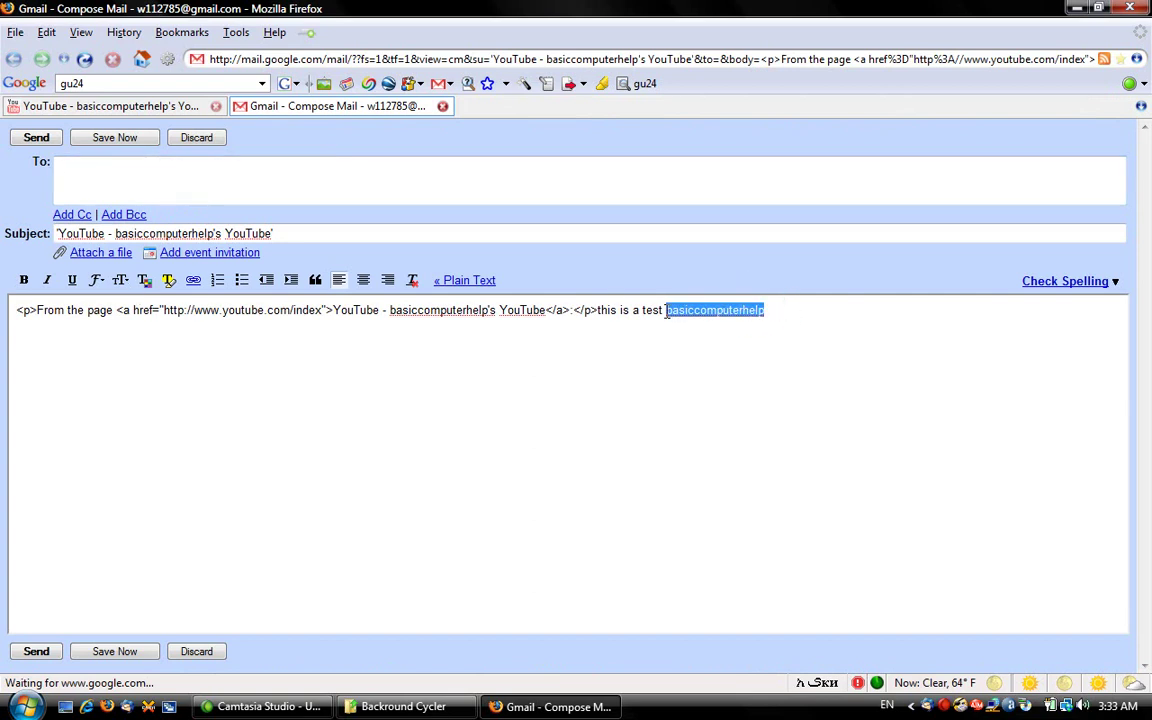
pyautogui.press('Delete')
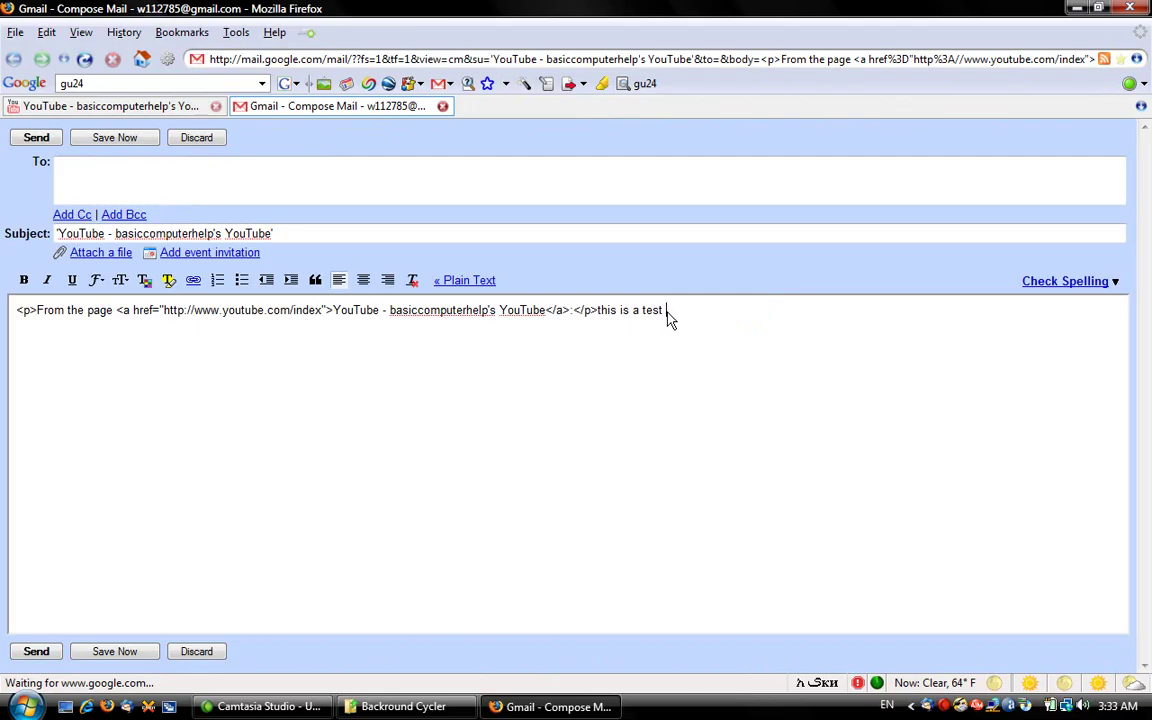
pyautogui.press('Left')
pyautogui.press('Left')
pyautogui.press('Return')
pyautogui.moveTo(610, 312); pyautogui.dragTo(100, 308)
pyautogui.press('BackSpace')
pyautogui.press('BackSpace')
pyautogui.press('BackSpace')
pyautogui.press('BackSpace')
pyautogui.press('BackSpace')
pyautogui.press('BackSpace')
pyautogui.press('BackSpace')
pyautogui.press('BackSpace')
pyautogui.press('BackSpace')
pyautogui.press('BackSpace')
pyautogui.press('BackSpace')
pyautogui.press('BackSpace')
pyautogui.press('BackSpace')
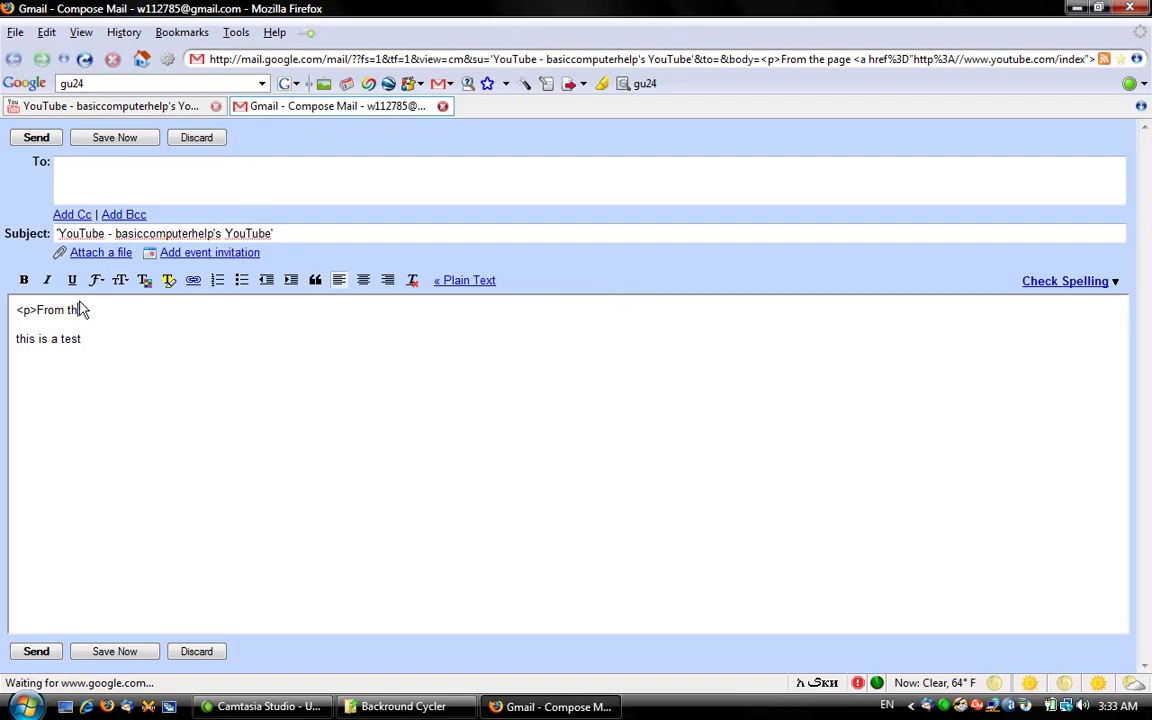
# Step: Address the draft to the channel's own contact from the suggested recipients
pyautogui.click(182, 180)
pyautogui.write('bas')
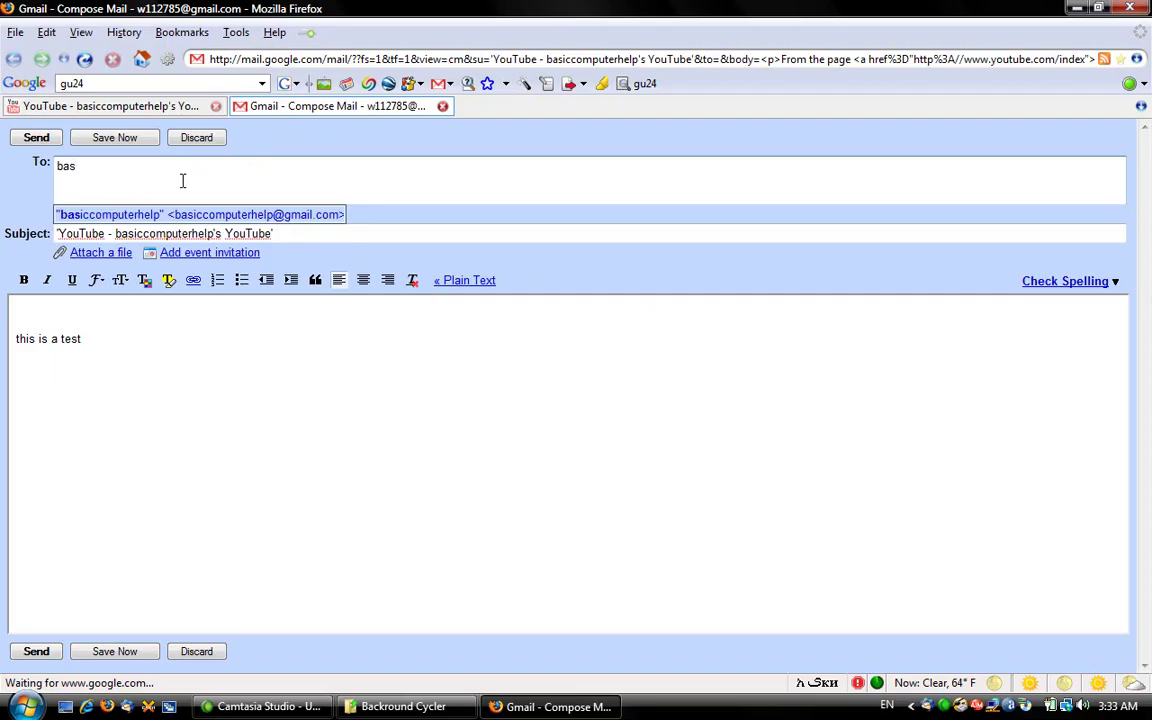
pyautogui.click(185, 214)
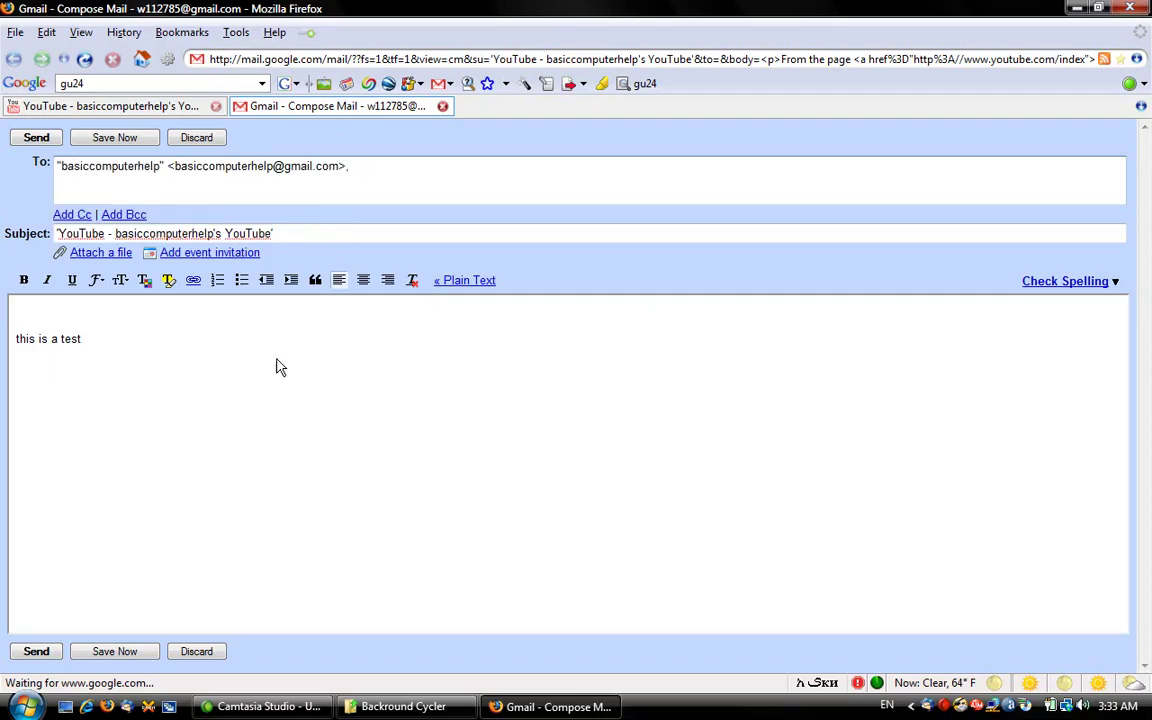
pyautogui.click(363, 375)
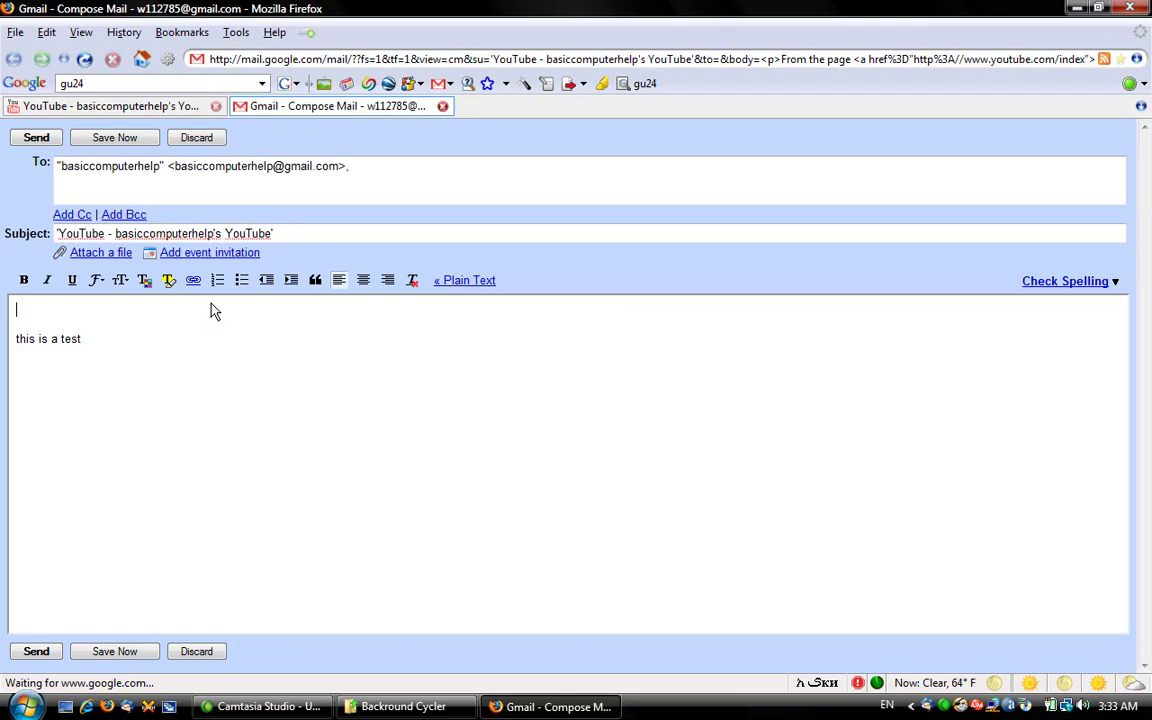
# Step: Insert a panned and zoomed Google map of Detroit MI into the draft with 'map Detroit MI'
pyautogui.hotkey('ctrl', 'space')
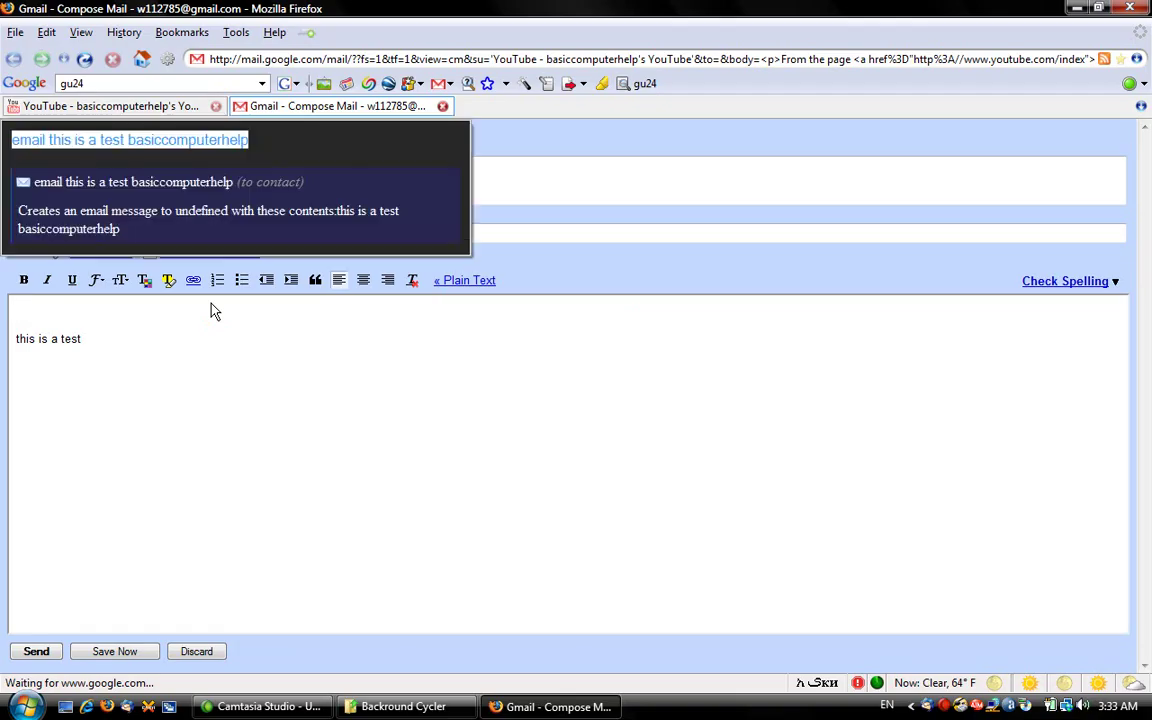
pyautogui.write('map ')
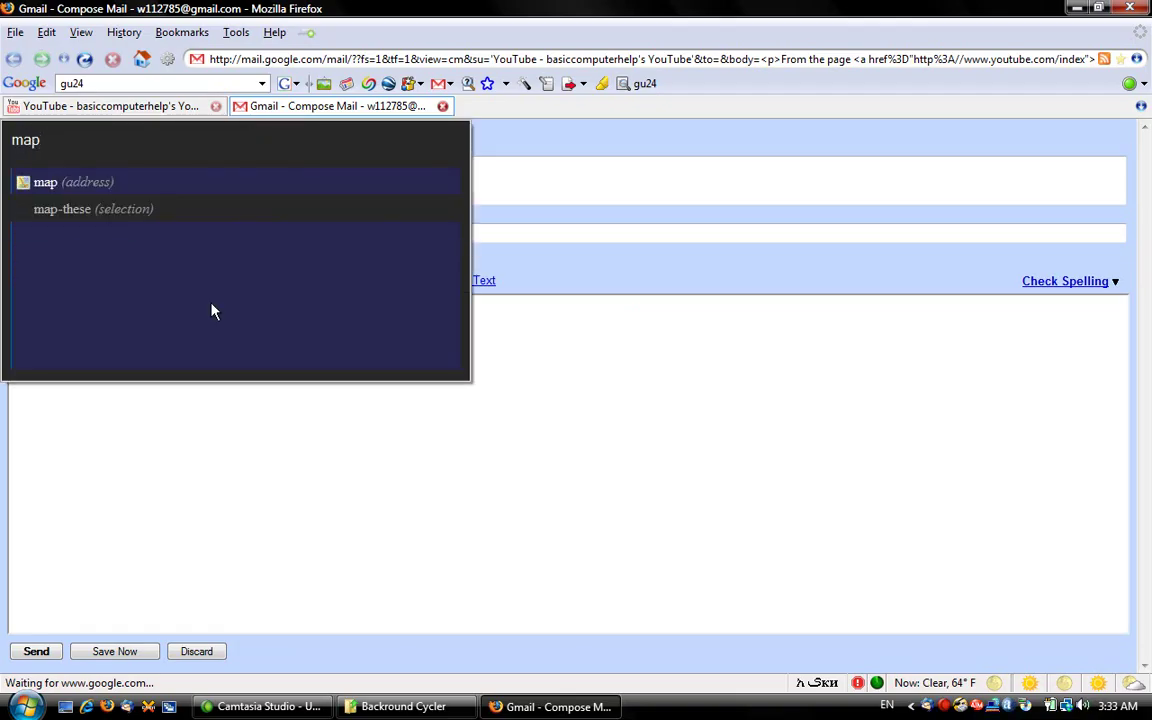
pyautogui.write('Detroi')
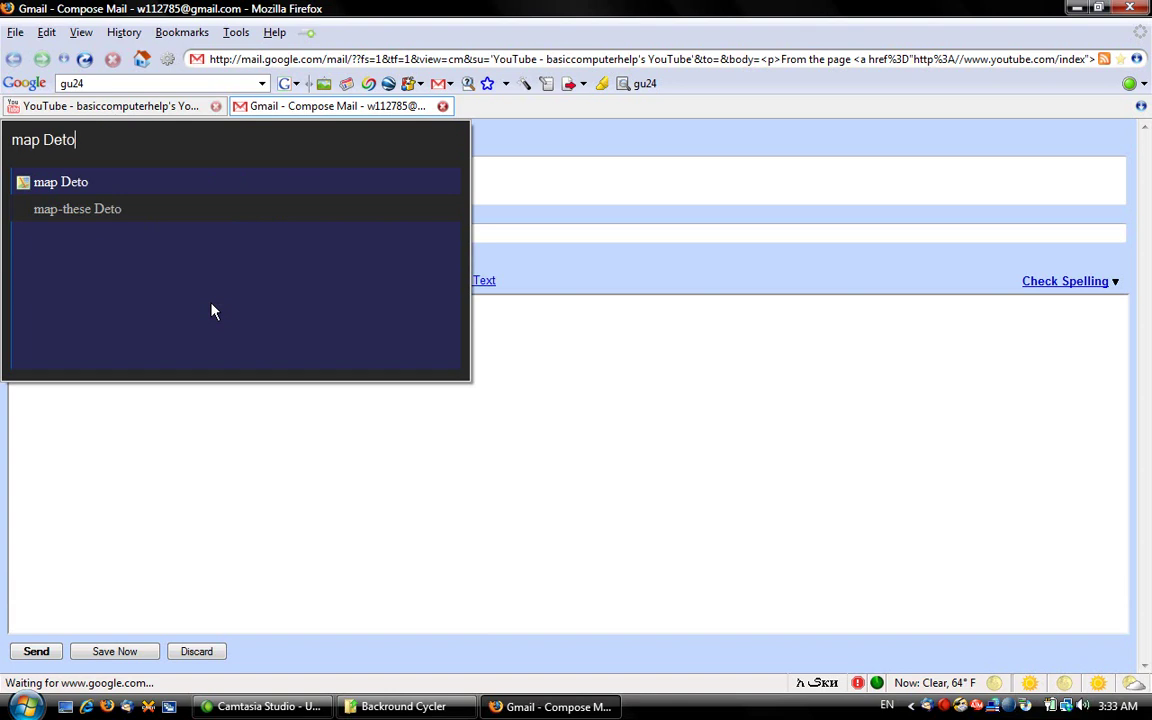
pyautogui.write('t MI')
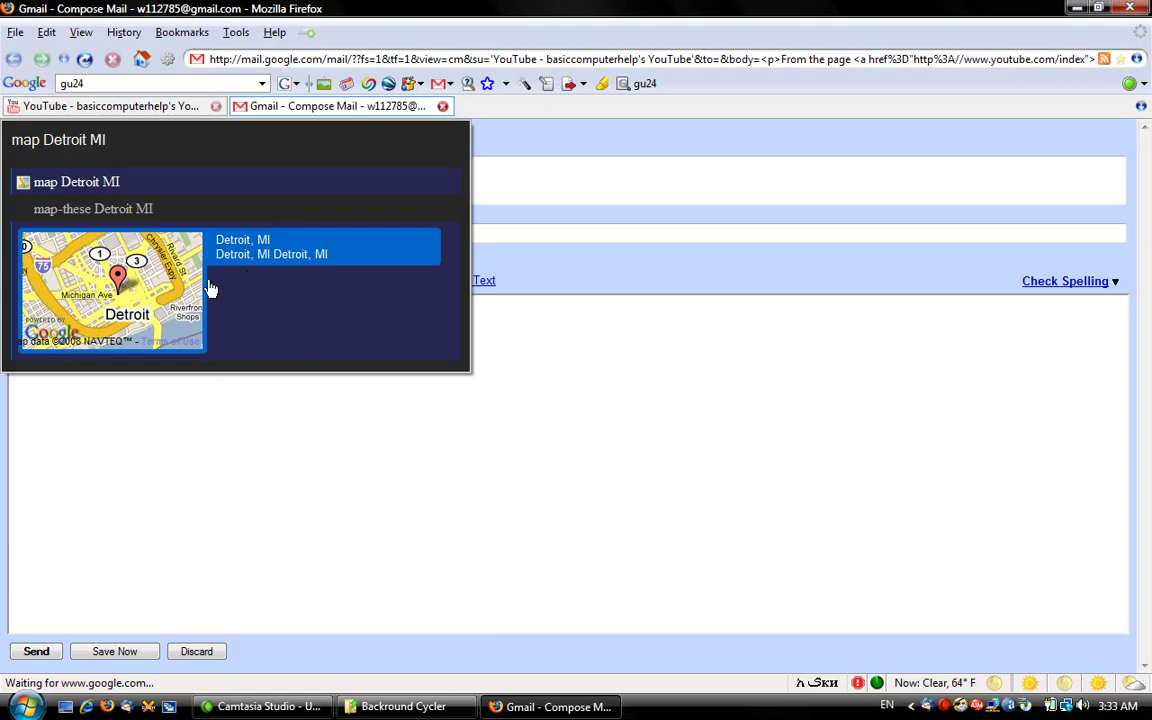
pyautogui.click(190, 288)
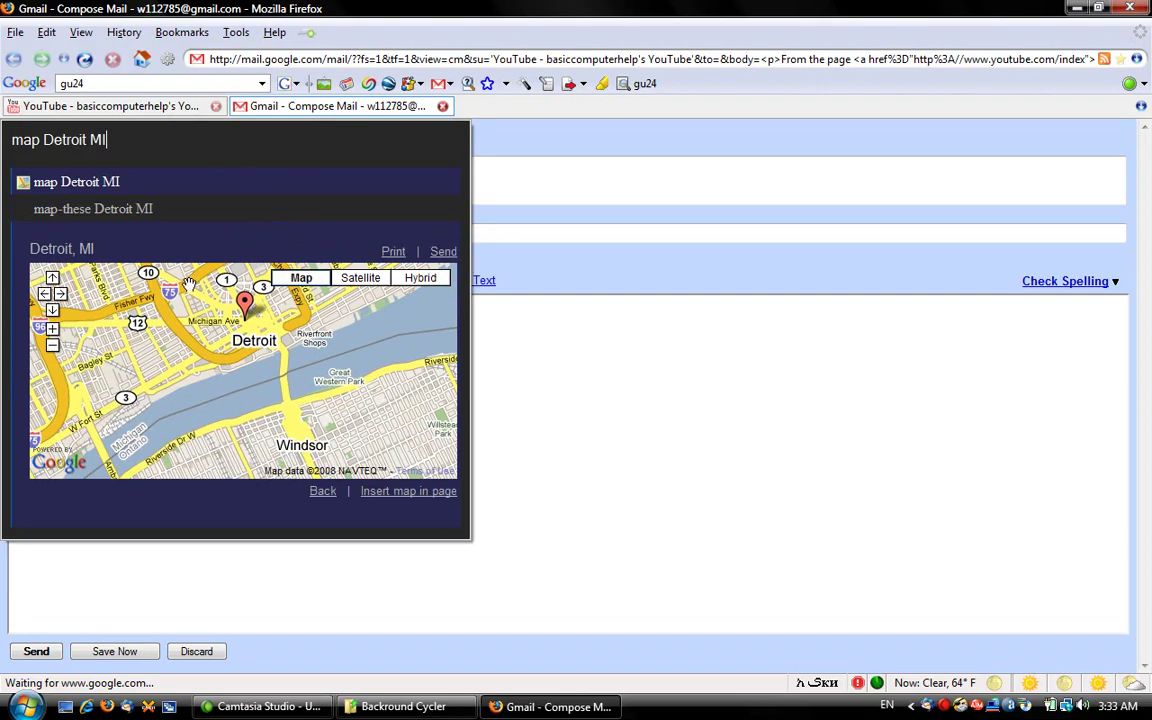
pyautogui.moveTo(187, 330); pyautogui.dragTo(200, 387)
pyautogui.click(52, 328)
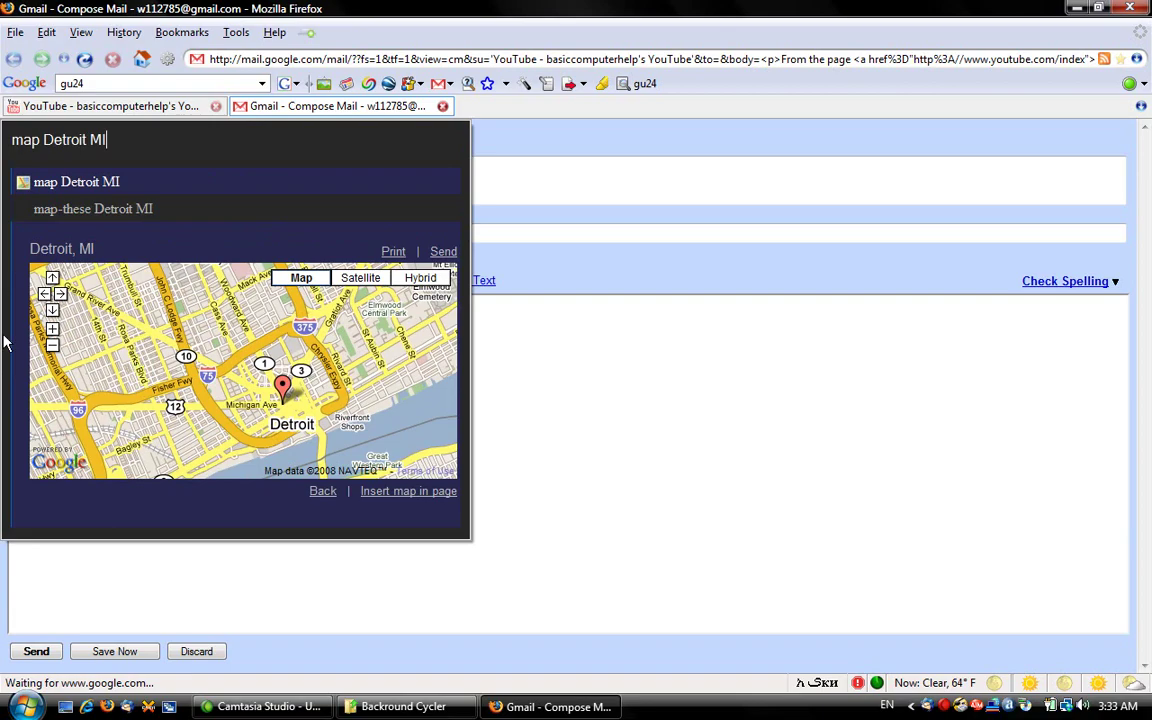
pyautogui.click(52, 345)
pyautogui.click(52, 345)
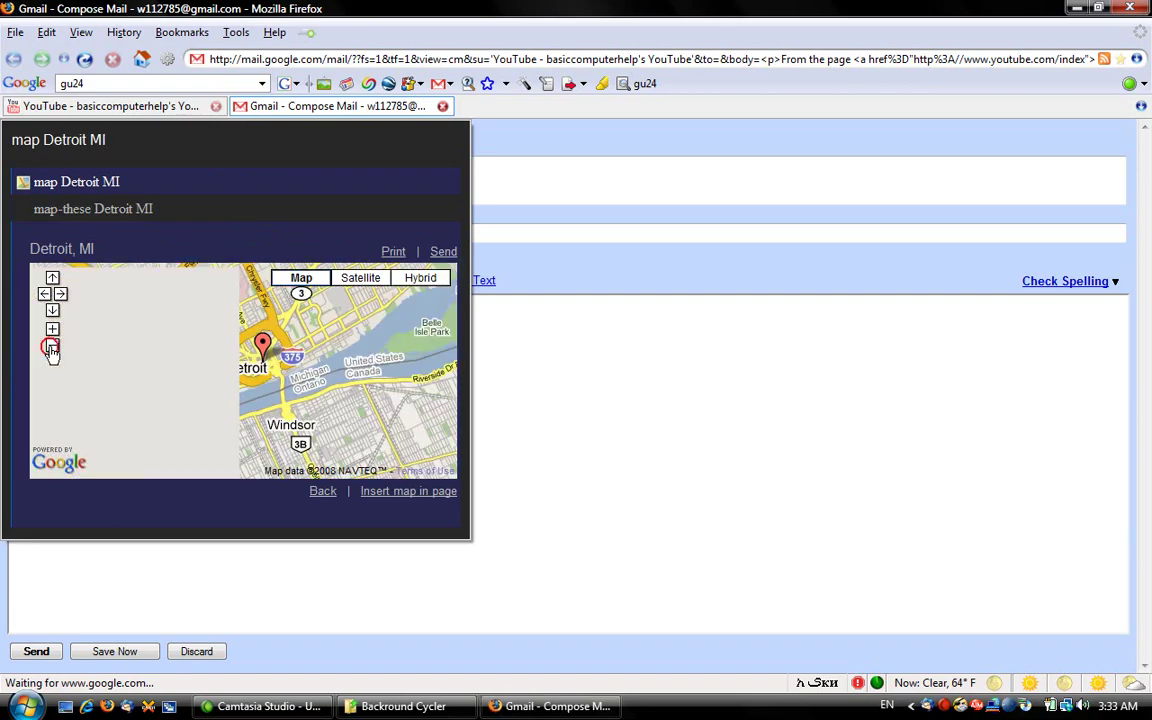
pyautogui.moveTo(186, 288); pyautogui.dragTo(310, 410)
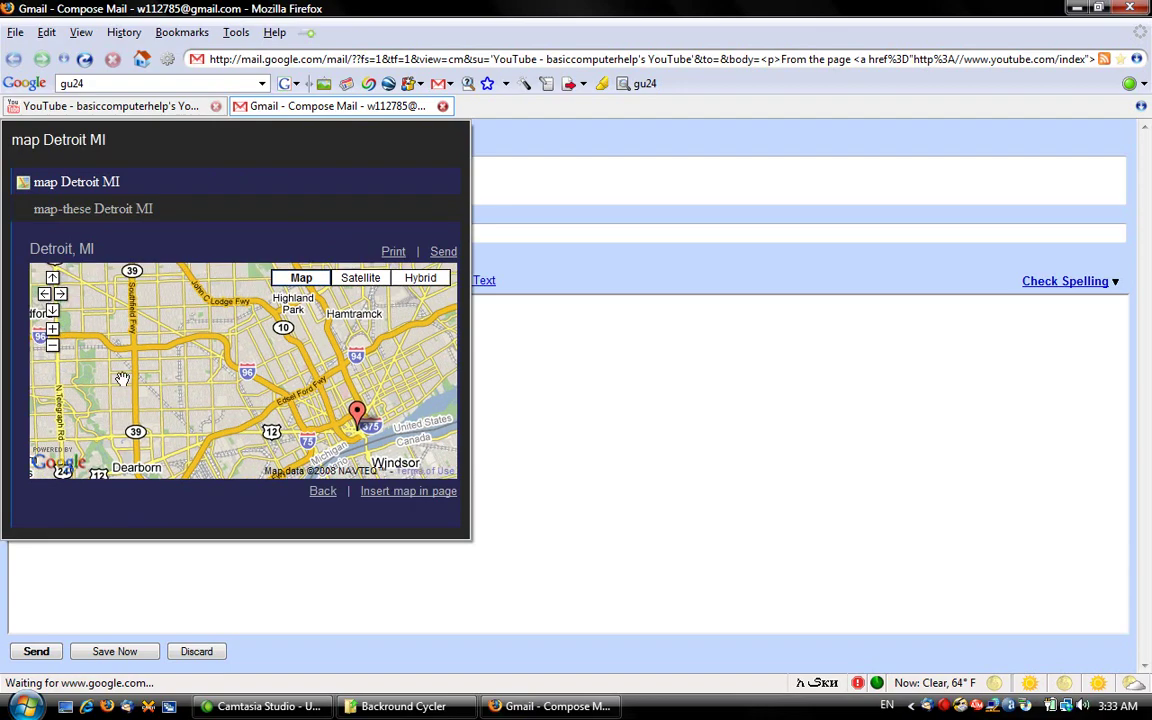
pyautogui.click(408, 492)
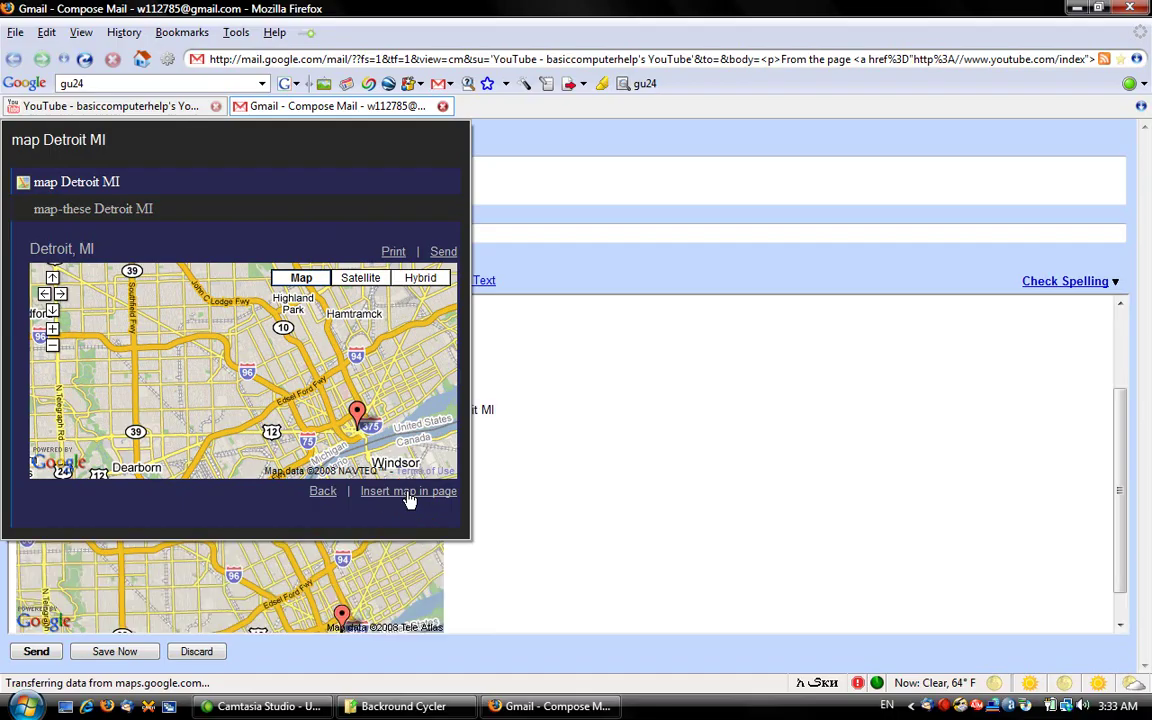
pyautogui.click(550, 378)
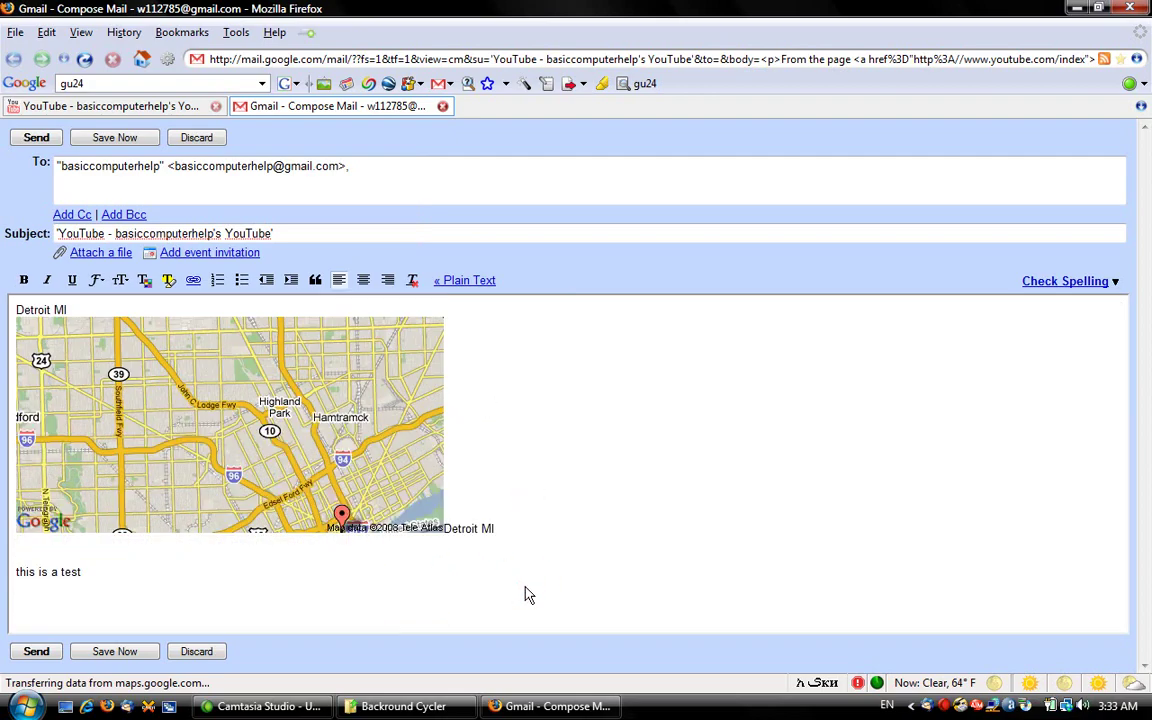
pyautogui.press('Left')
pyautogui.press('Return')
pyautogui.hotkey('ctrl', 'space')
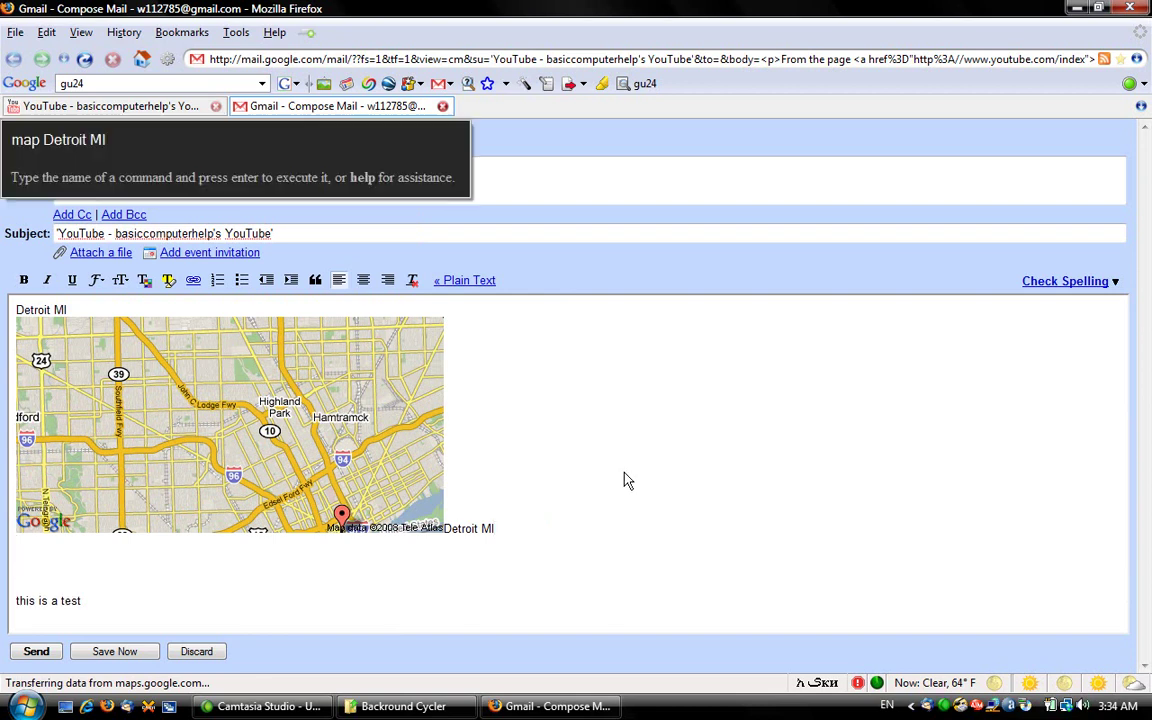
pyautogui.write('y')
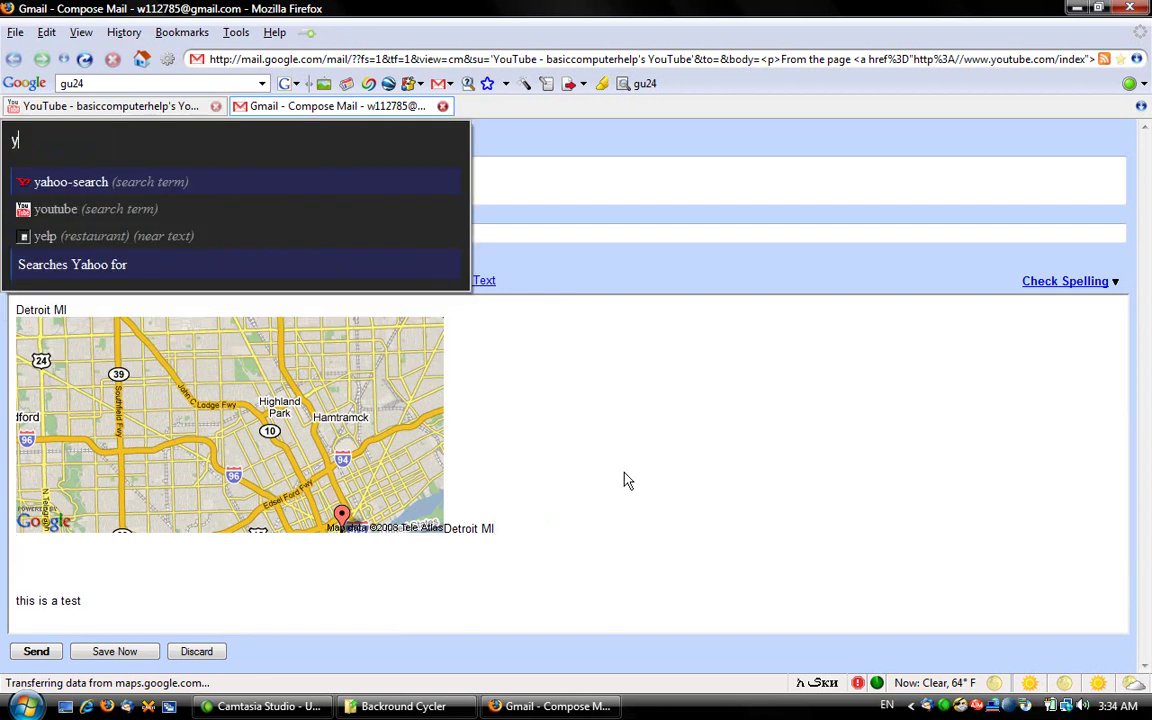
pyautogui.write('e')
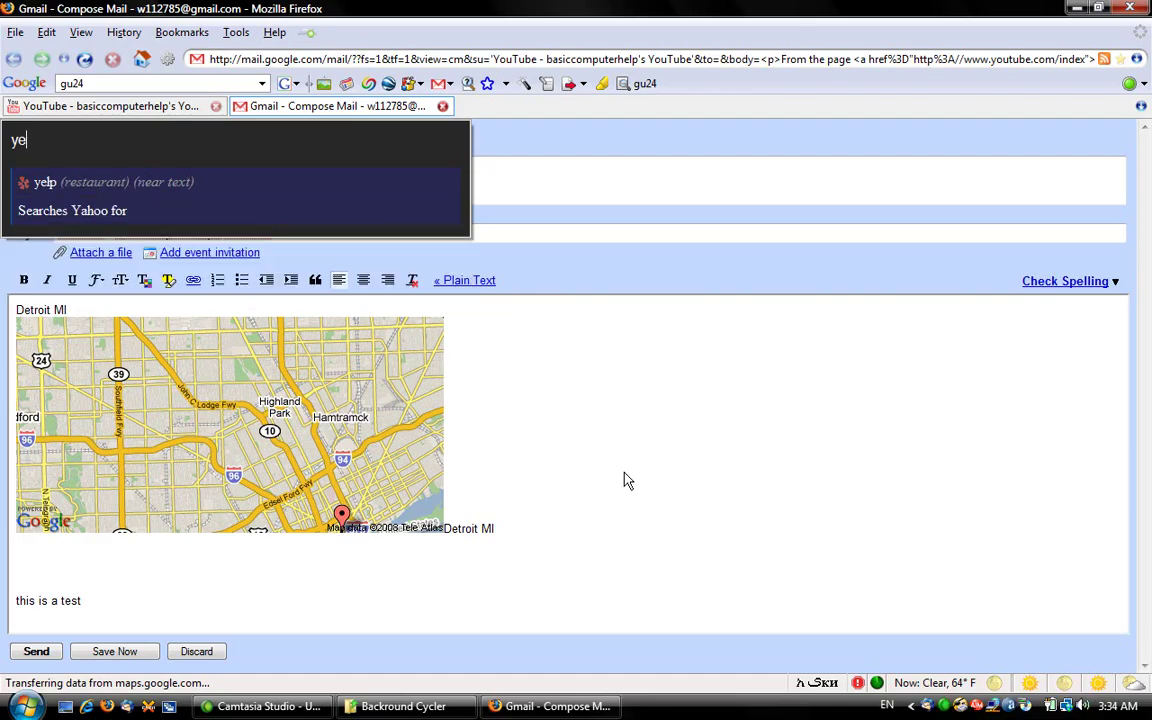
pyautogui.write('lp')
pyautogui.write('coney')
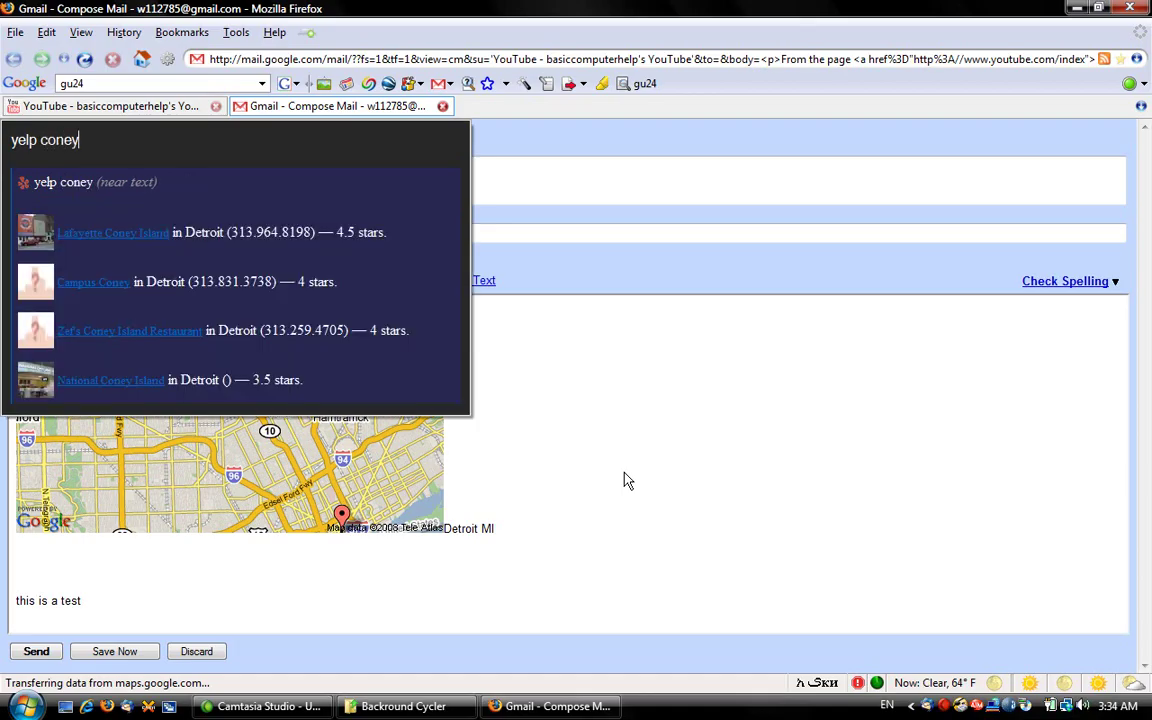
pyautogui.write(' island ')
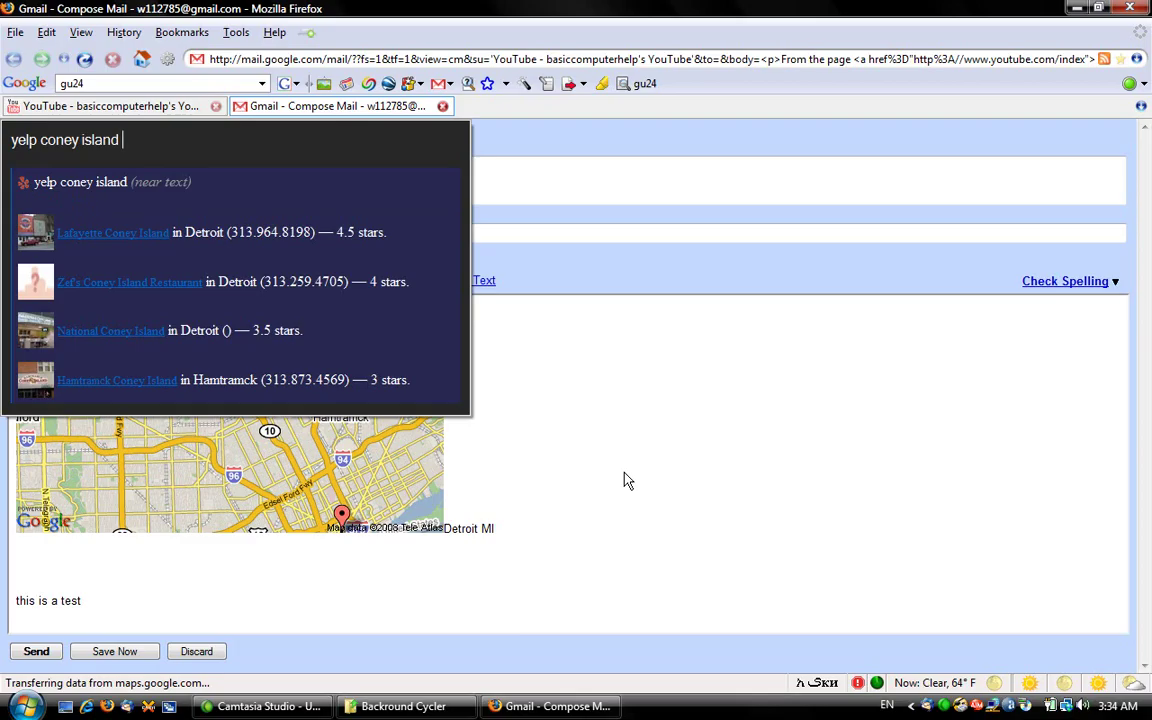
pyautogui.write('near ')
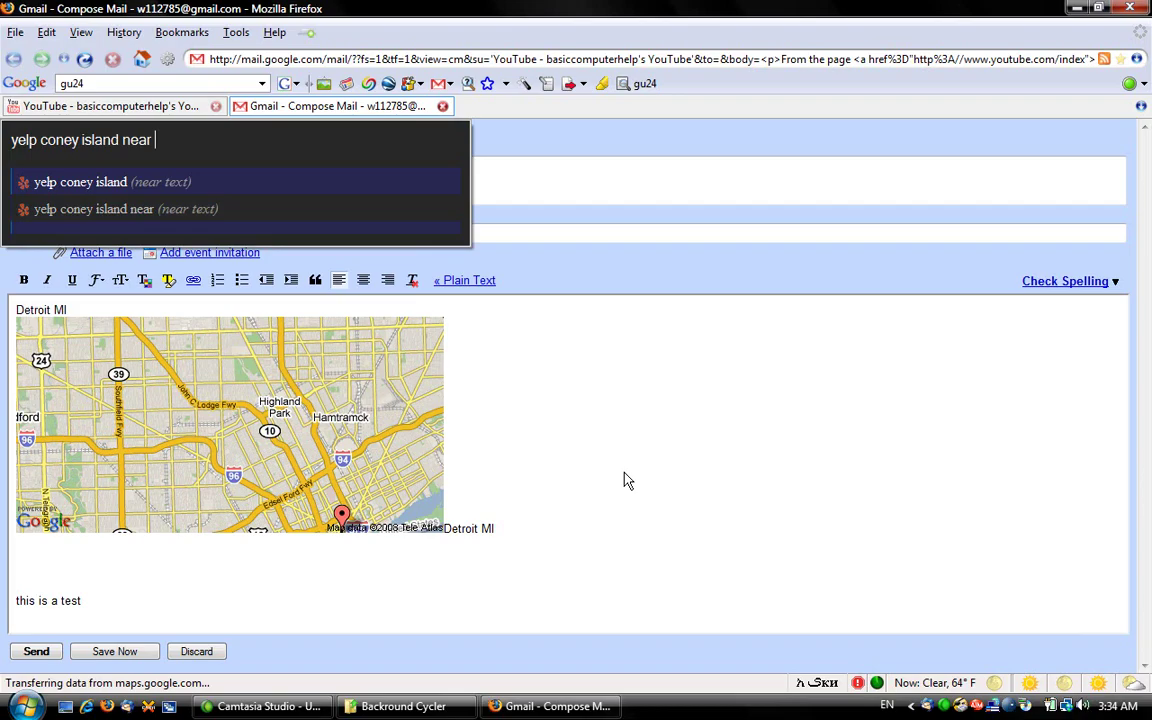
pyautogui.write('detoi')
pyautogui.press('BackSpace')
pyautogui.press('BackSpace')
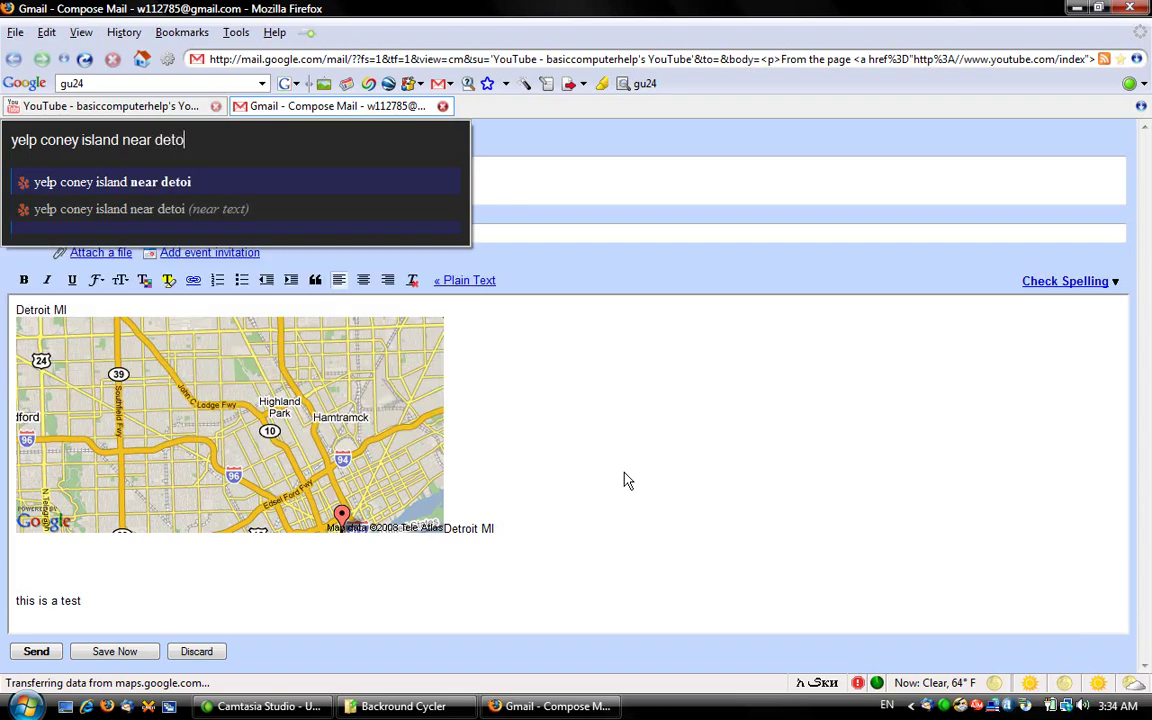
pyautogui.write('roit')
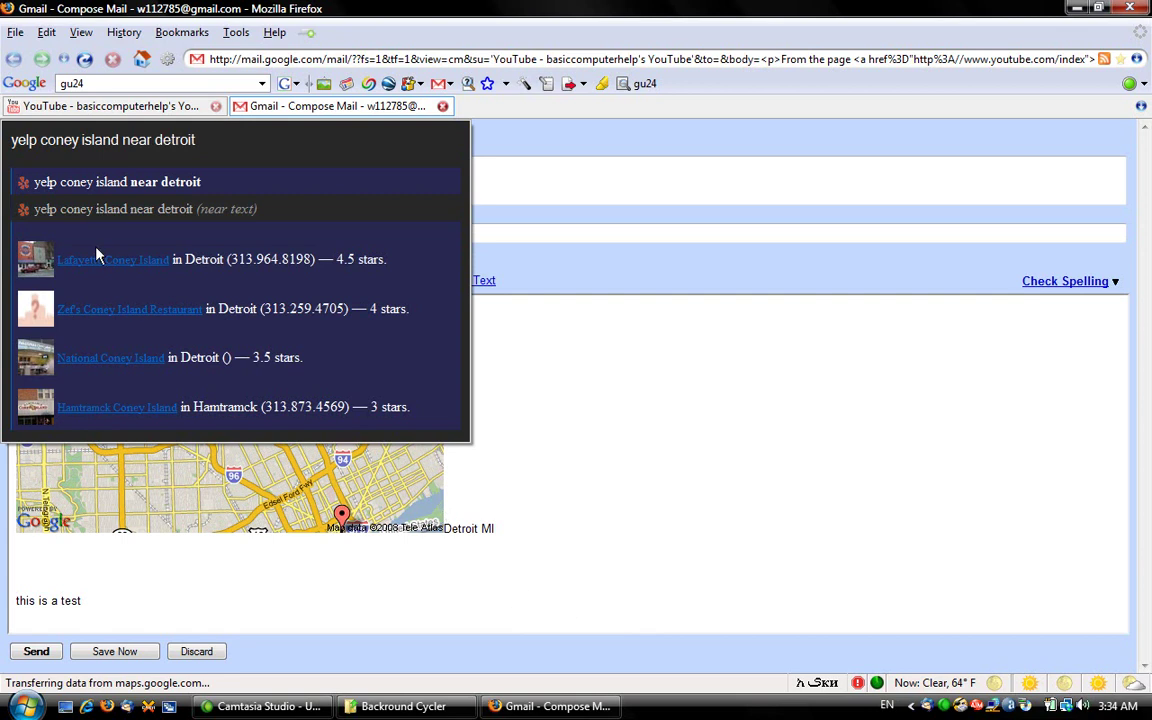
pyautogui.click(117, 262)
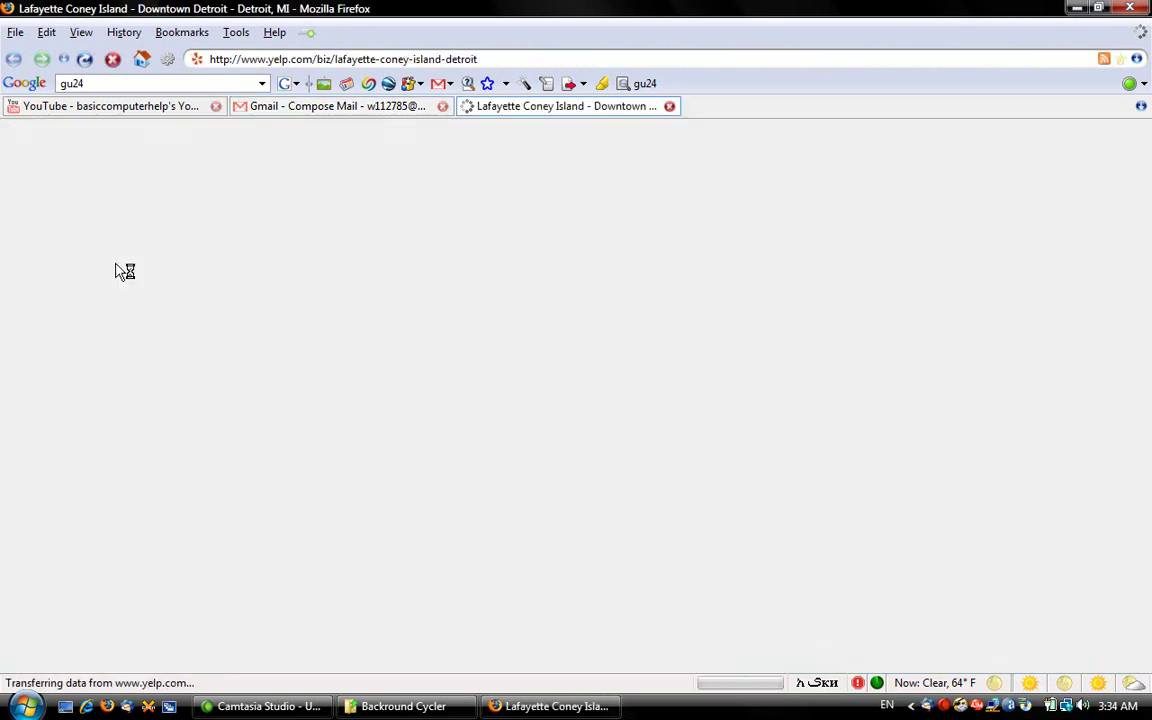
pyautogui.click(669, 106)
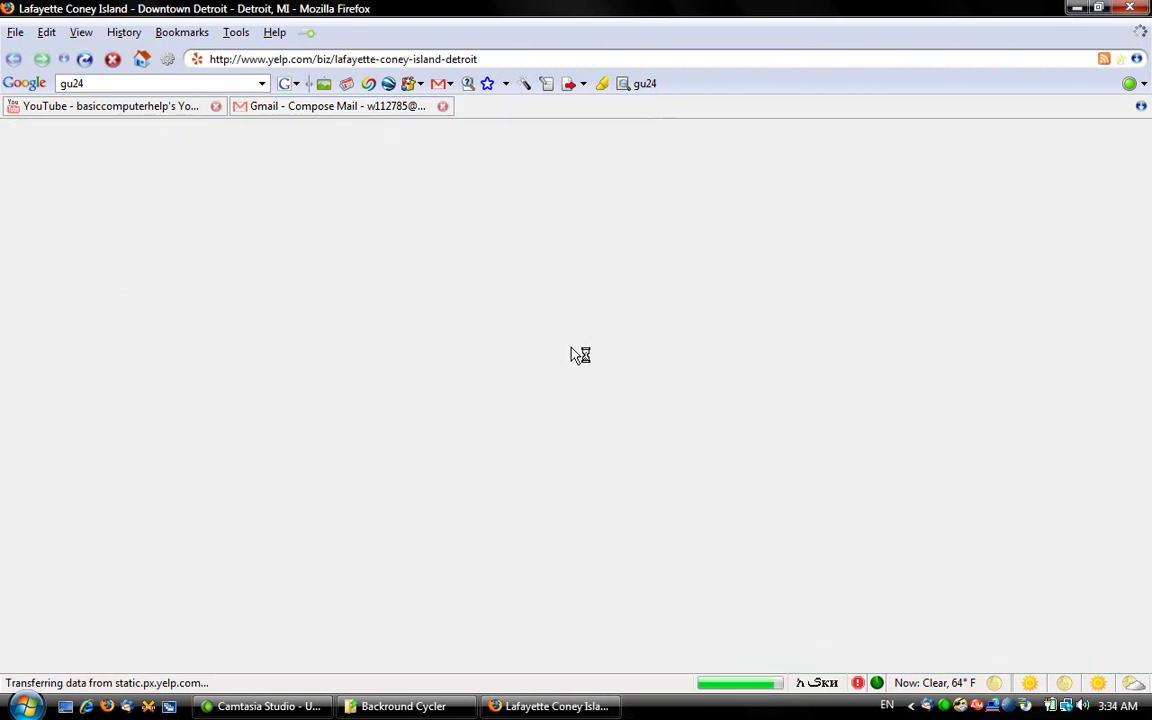
pyautogui.hotkey('ctrl', 'space')
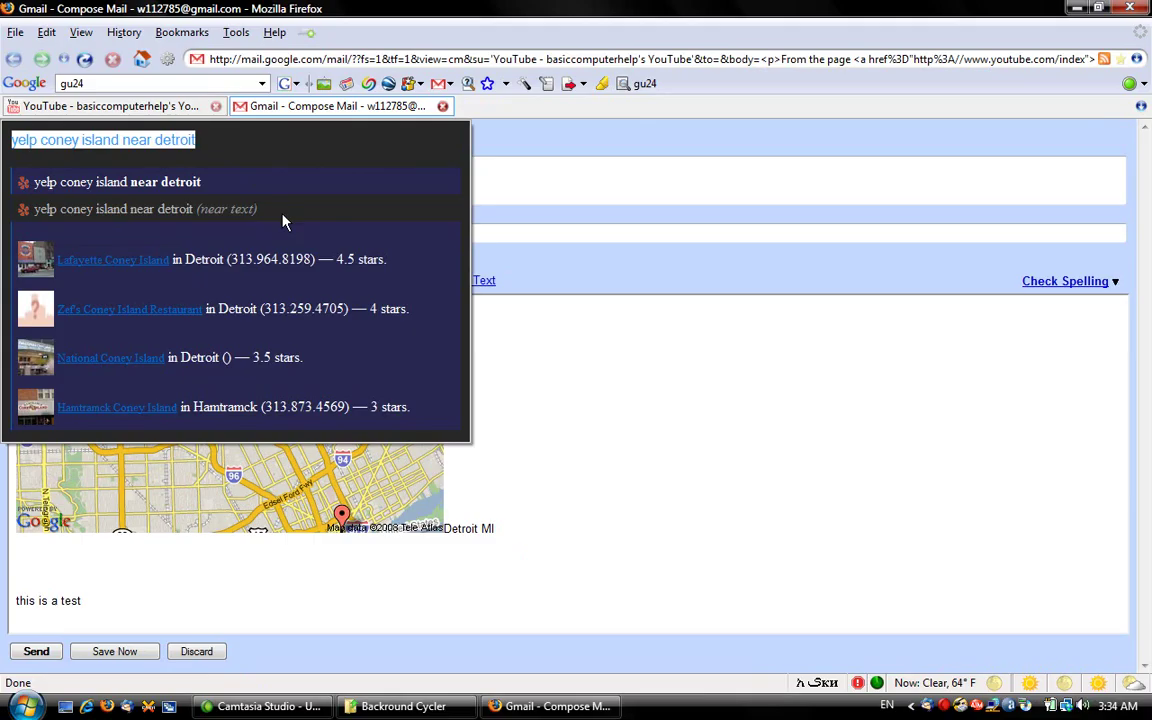
pyautogui.press('Return')
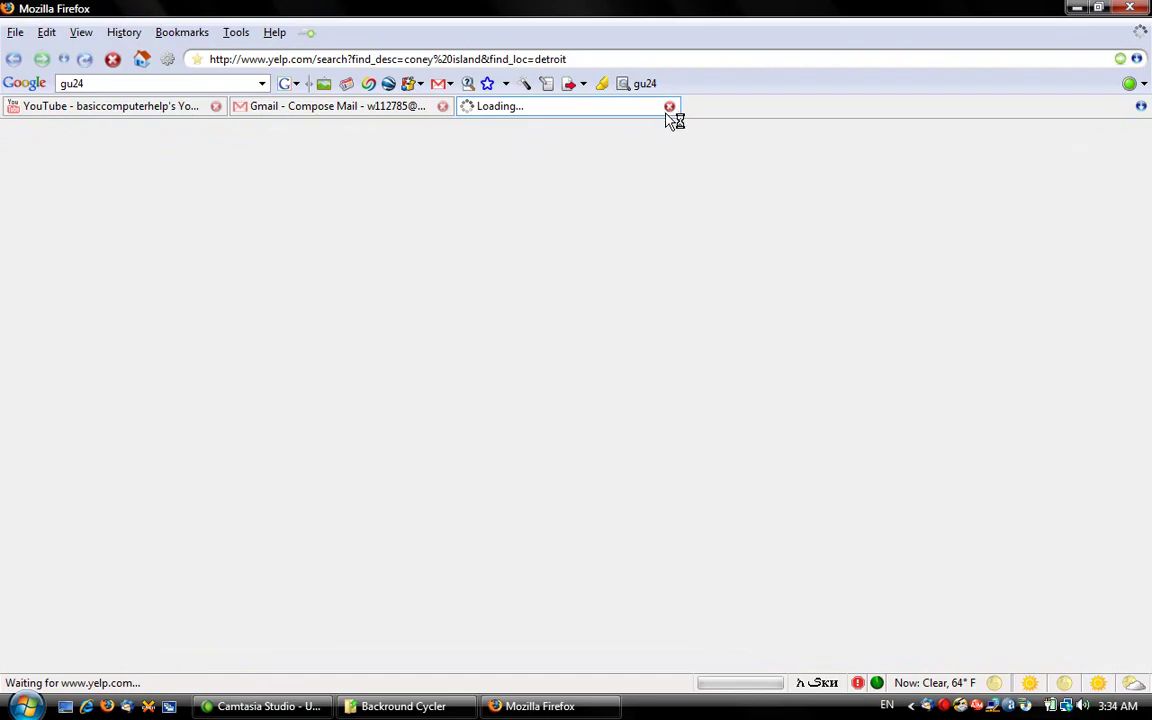
pyautogui.click(670, 107)
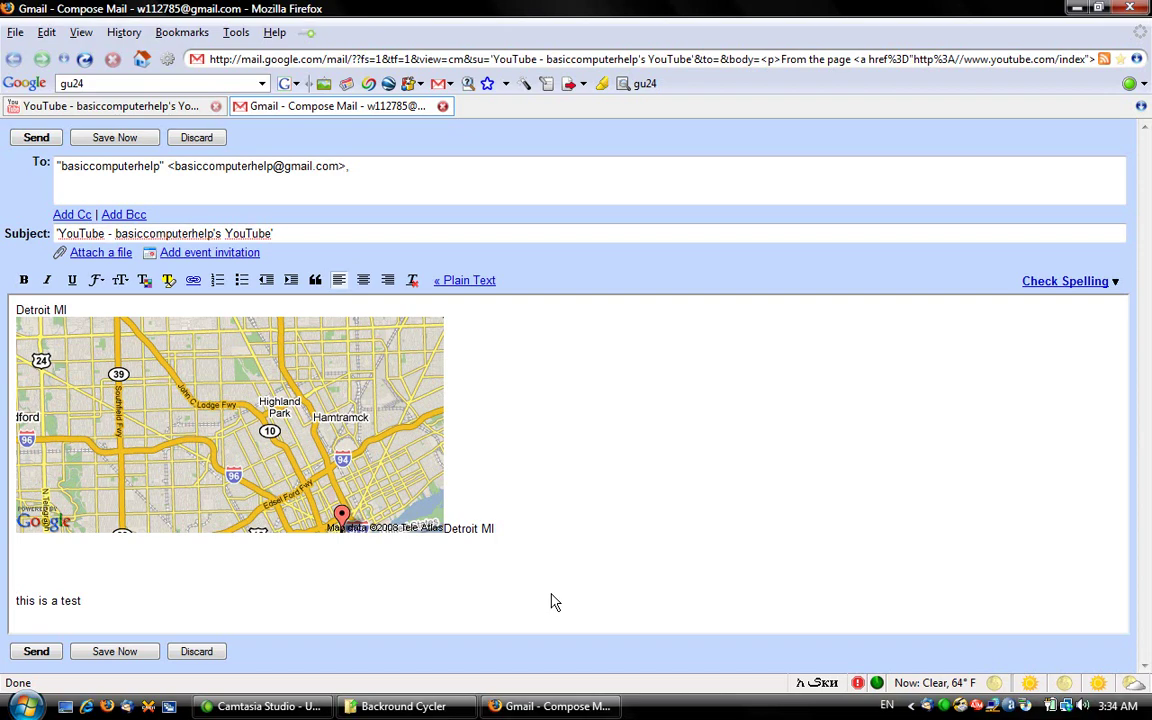
# Step: Search Google for 'youtube' in a new tab using Ubiquity's google command
pyautogui.hotkey('ctrl', 'space')
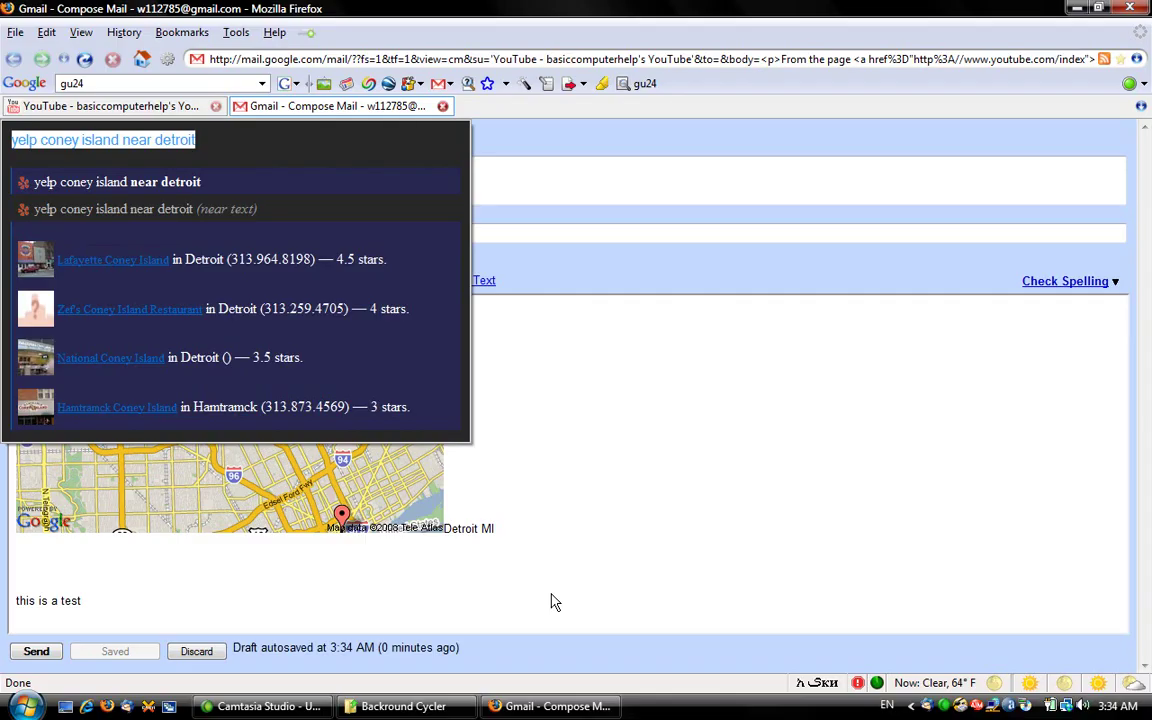
pyautogui.write('google youtube')
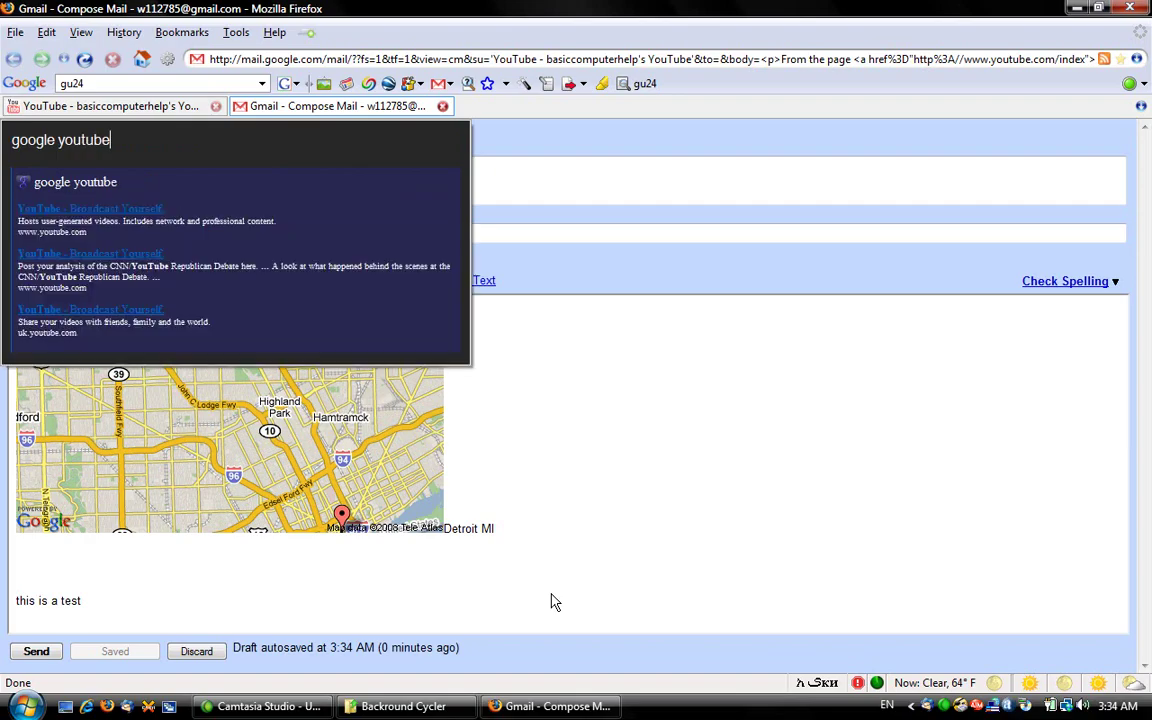
pyautogui.press('Return')
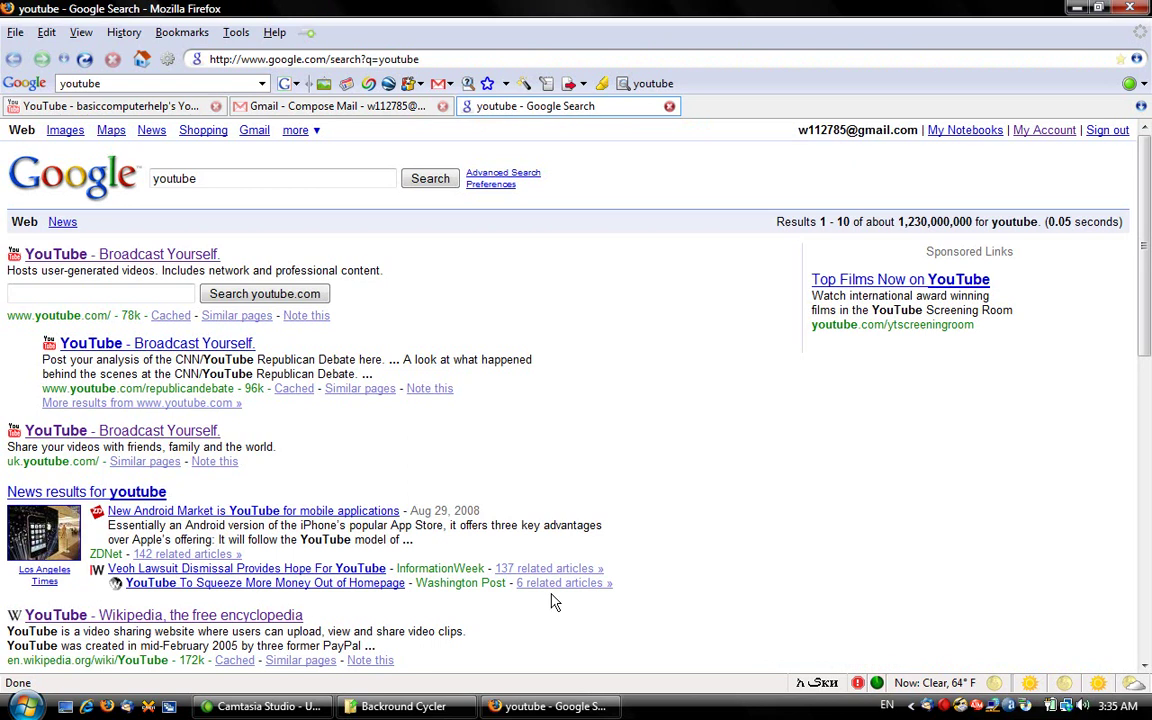
pyautogui.hotkey('ctrl', 'space')
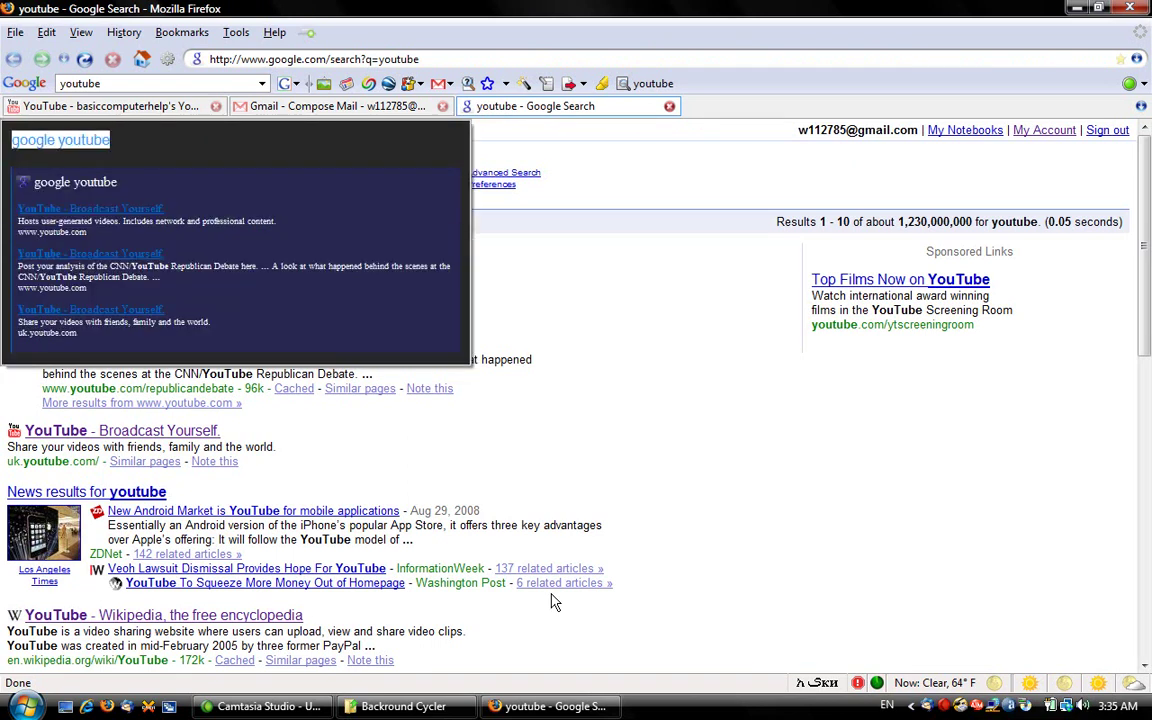
# Step: Preview the definition of 'detroit' with the define command, then dismiss it
pyautogui.write('de')
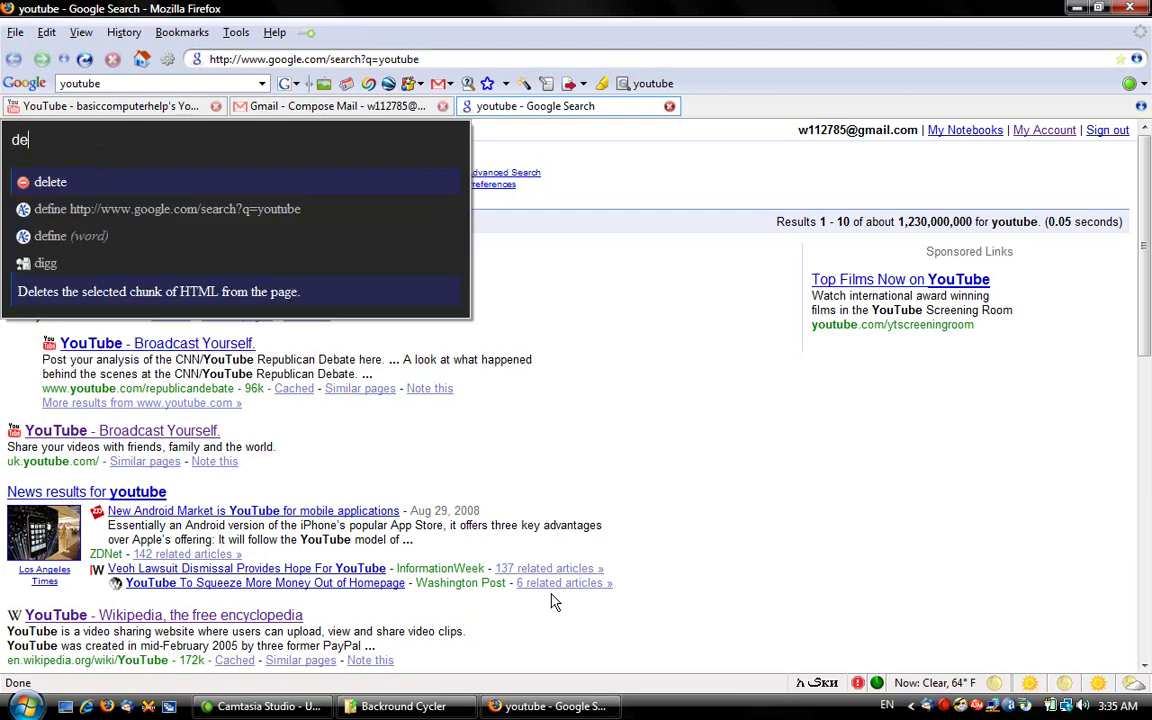
pyautogui.write('fine detroit')
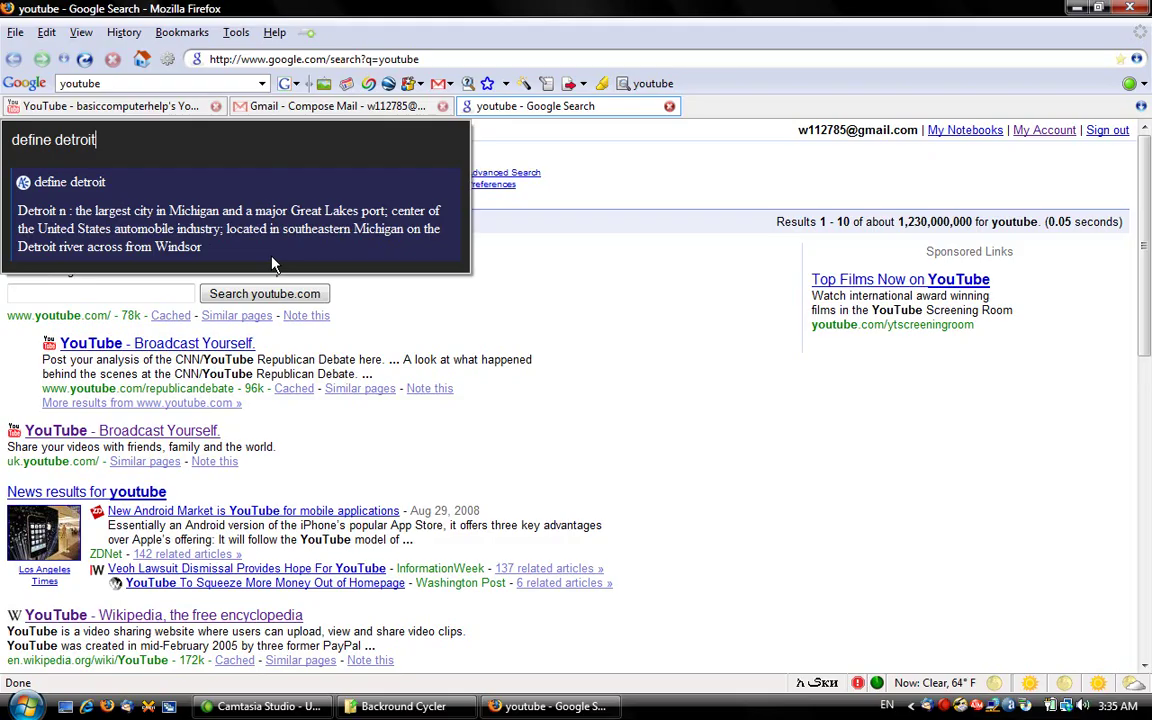
pyautogui.click(517, 441)
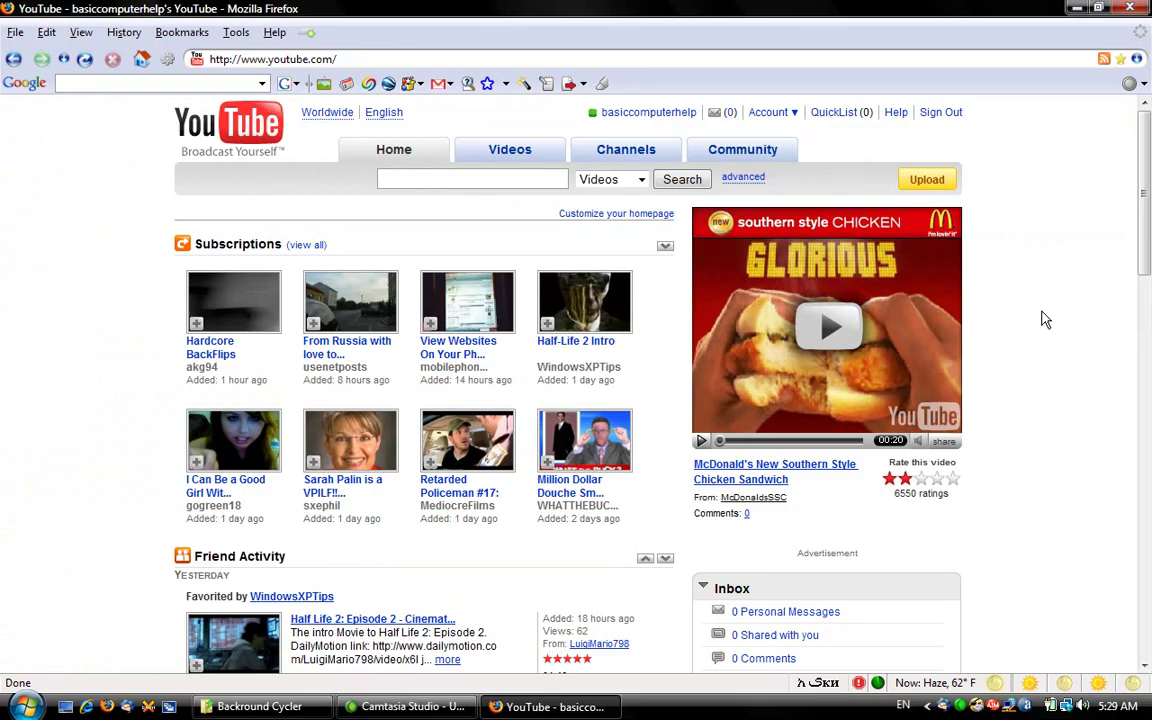
# Step: Post the Twitter status 'recording a video for youtube' and confirm the master password
pyautogui.hotkey('ctrl', 'space')
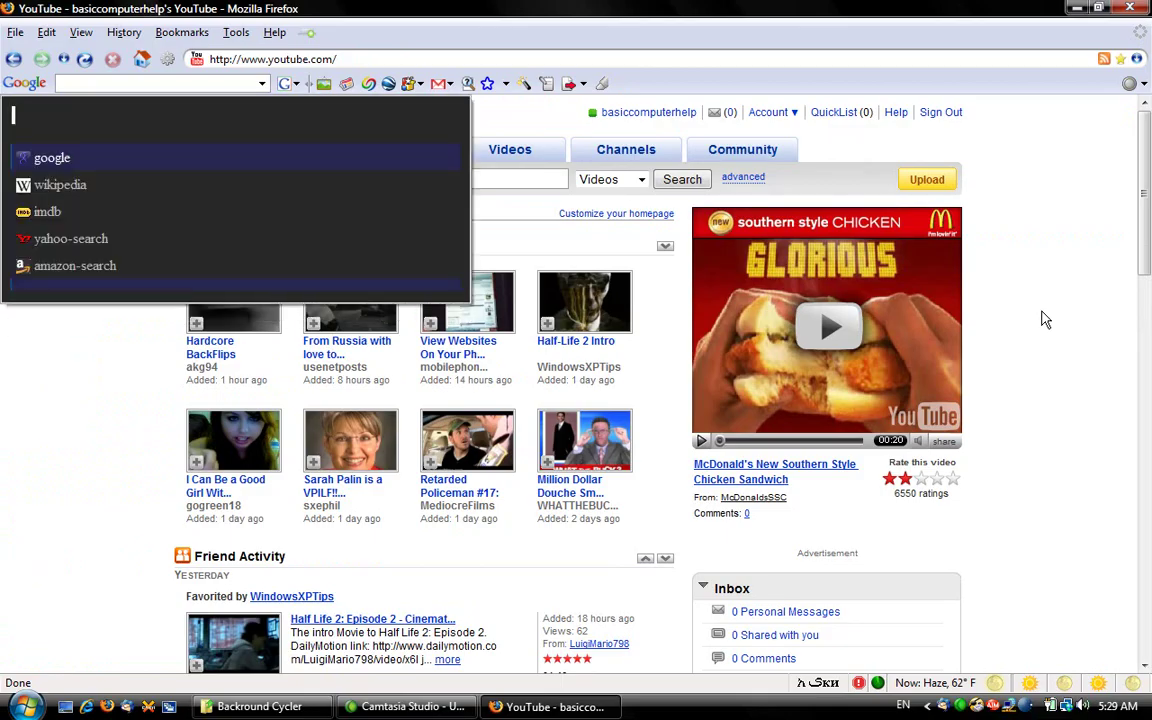
pyautogui.write('twitter')
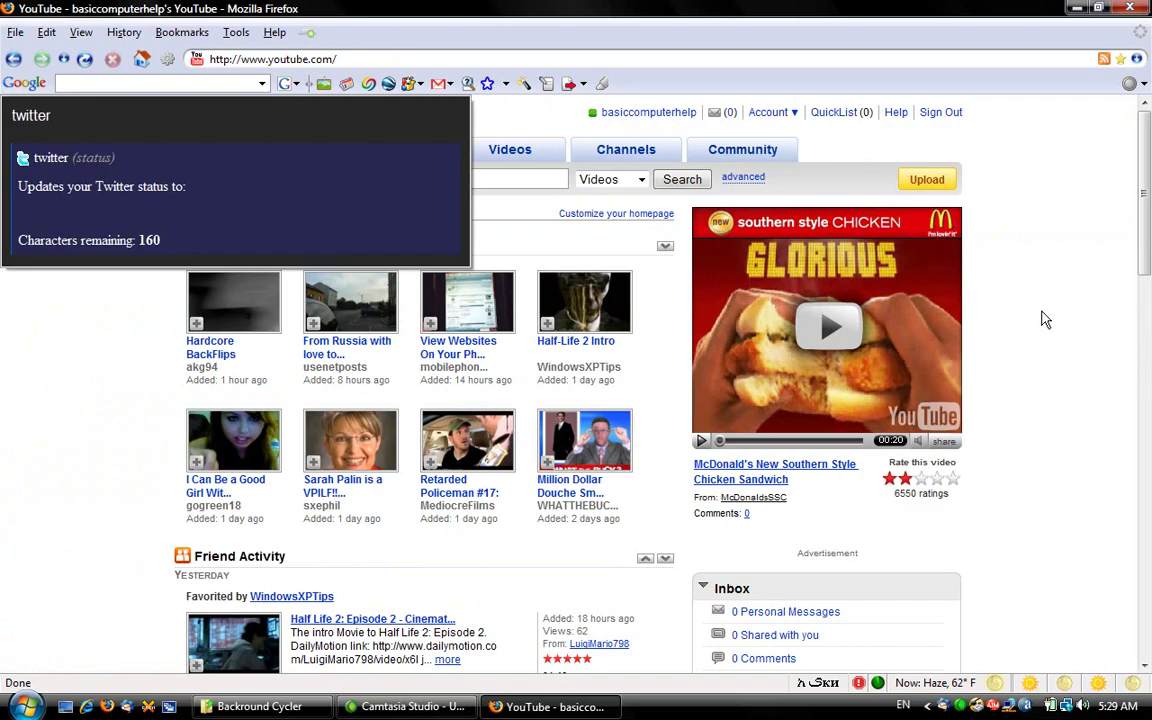
pyautogui.write(' record')
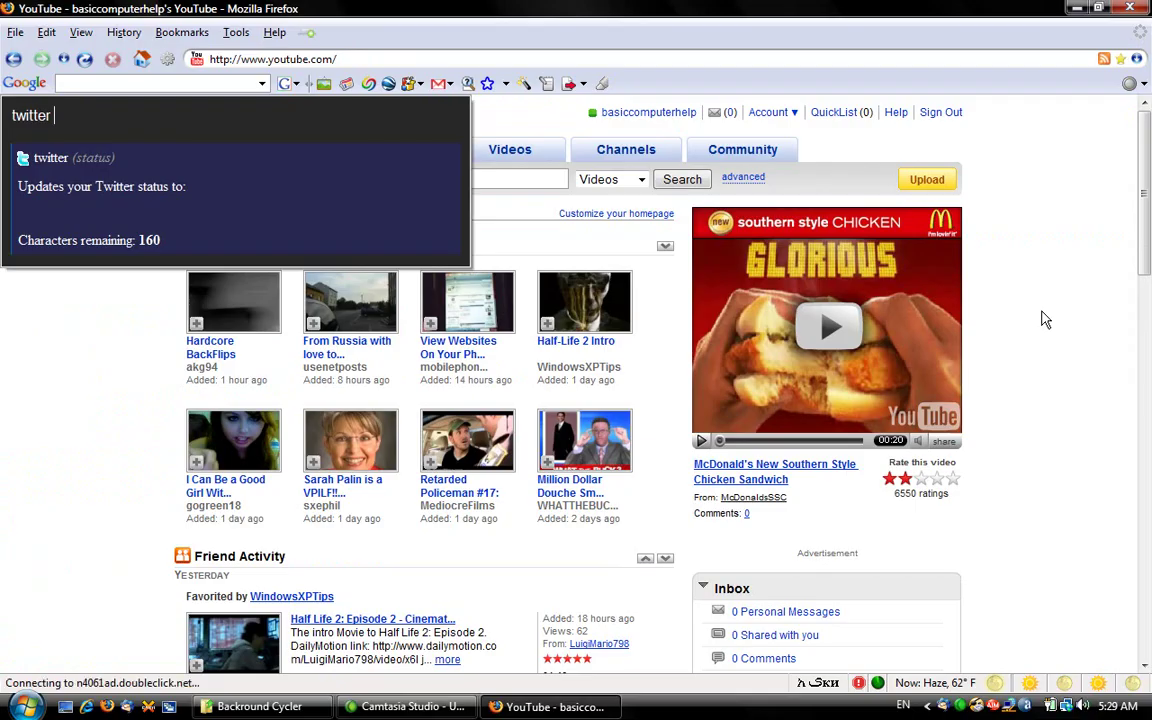
pyautogui.write('ing ')
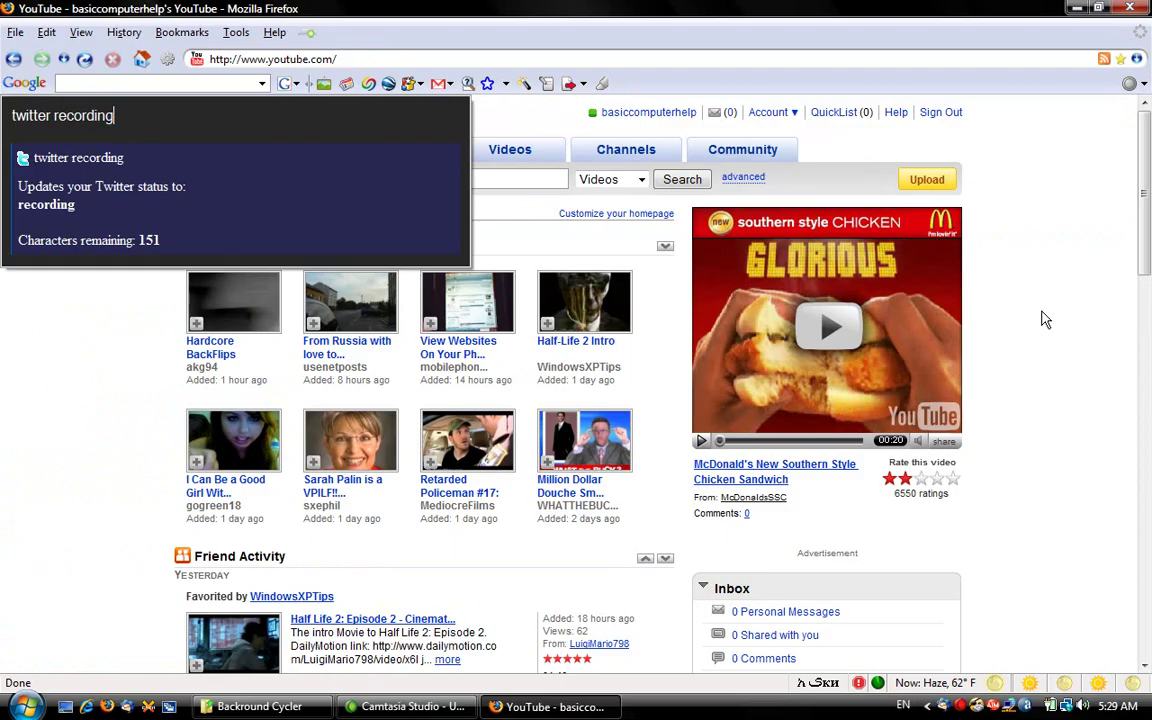
pyautogui.write('a video ')
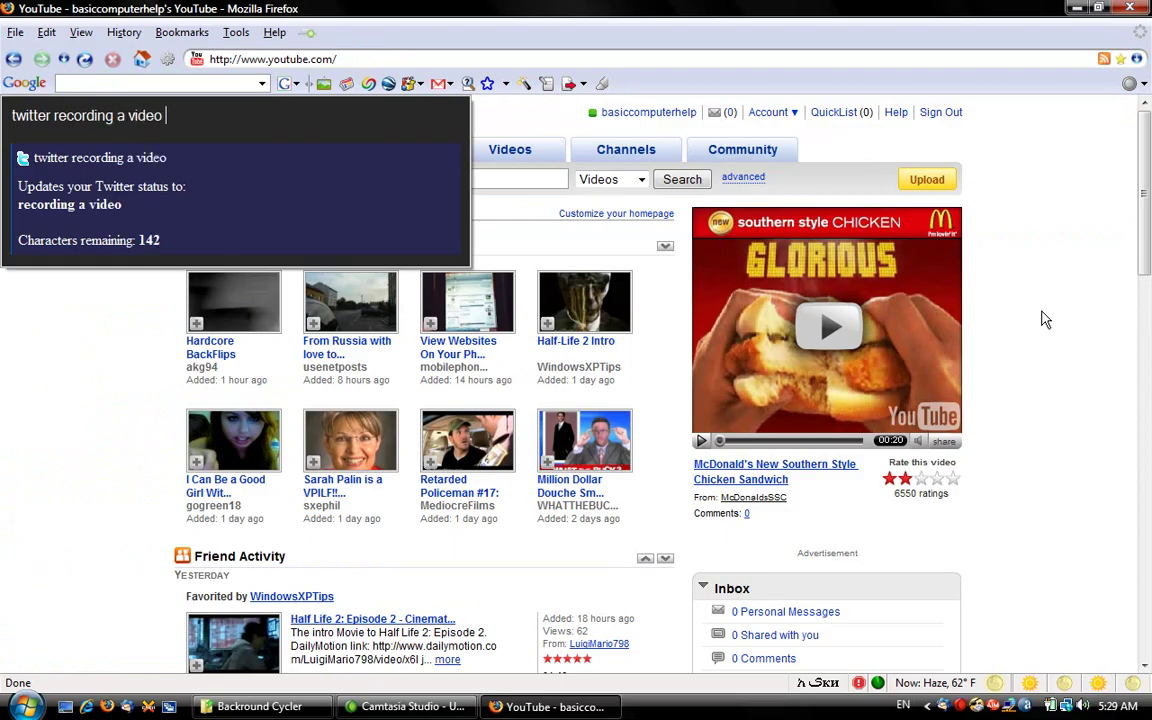
pyautogui.write('for youtube about')
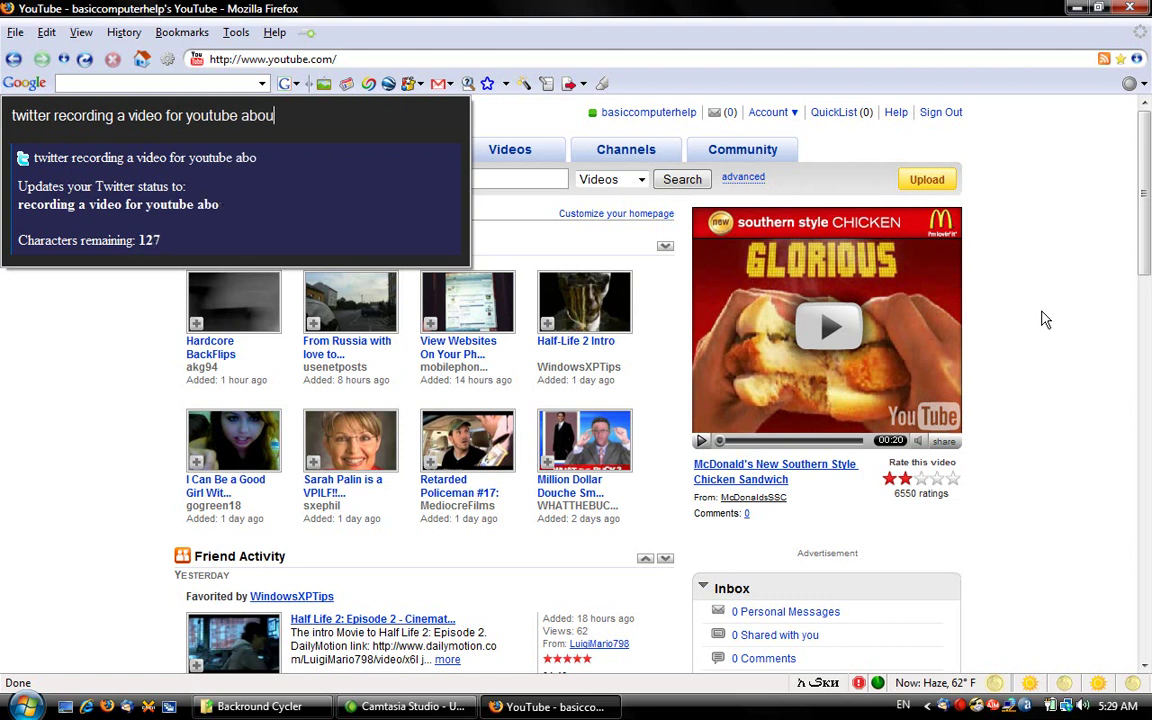
pyautogui.press('BackSpace')
pyautogui.press('BackSpace')
pyautogui.press('BackSpace')
pyautogui.press('BackSpace')
pyautogui.press('BackSpace')
pyautogui.press('BackSpace')
pyautogui.press('BackSpace')
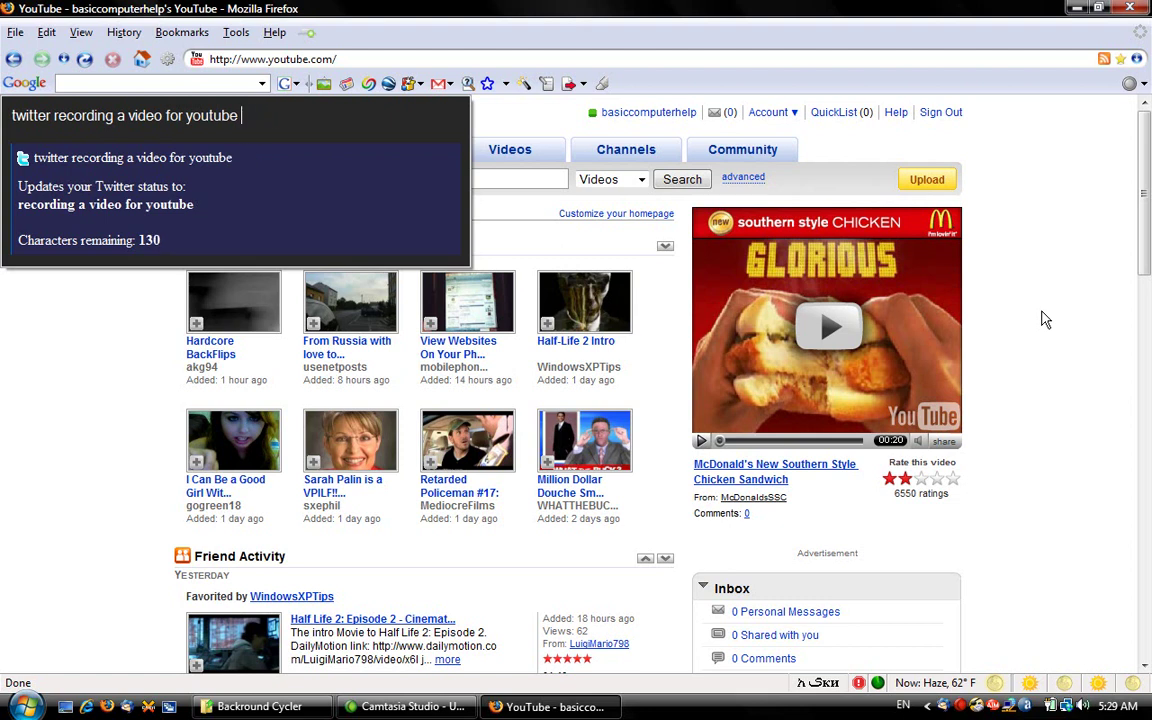
pyautogui.press('Return')
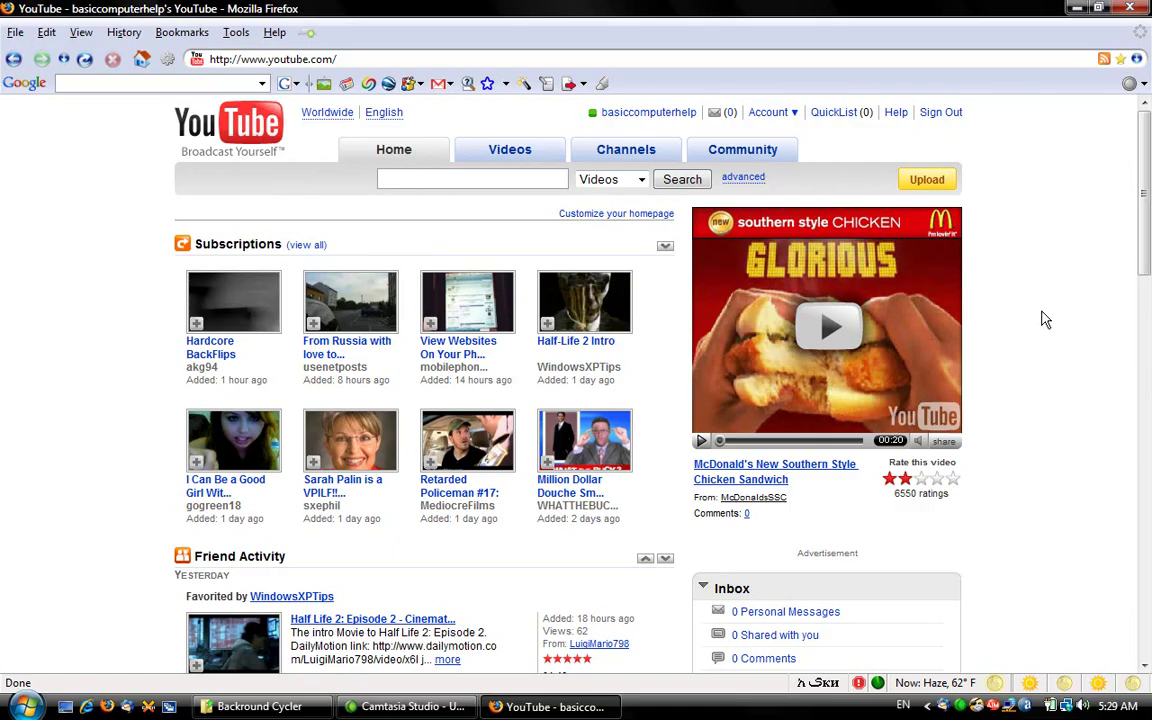
pyautogui.click(750, 55)
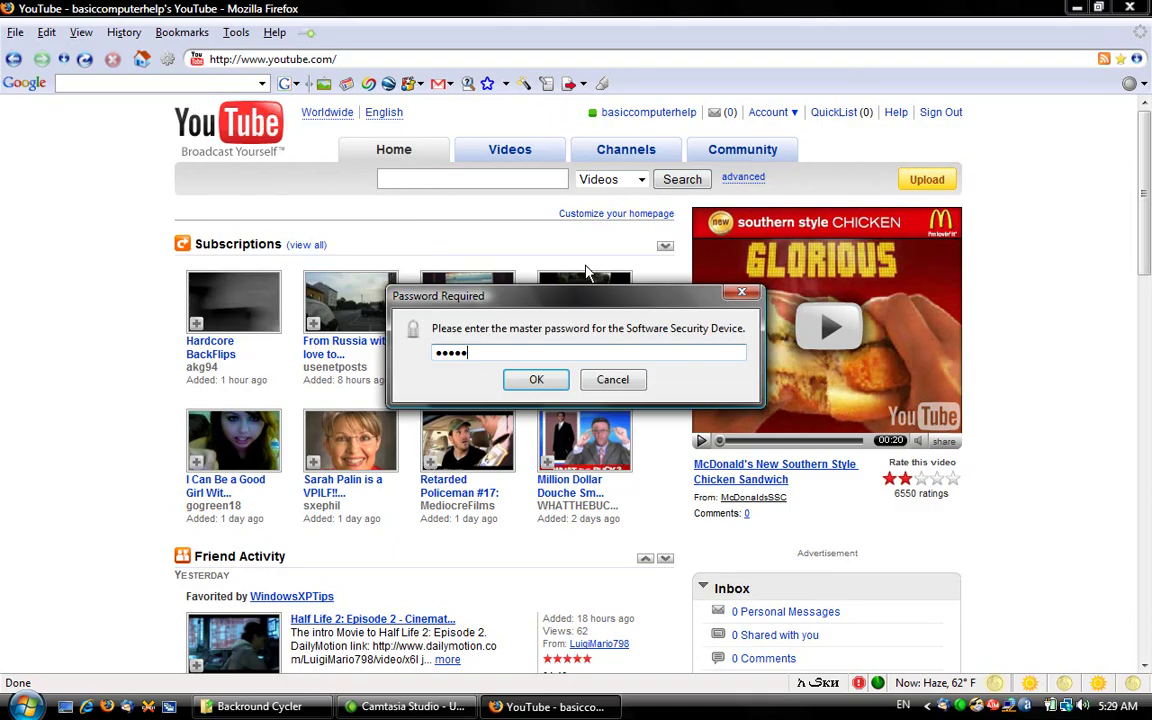
pyautogui.press('Return')
pyautogui.press('Return')
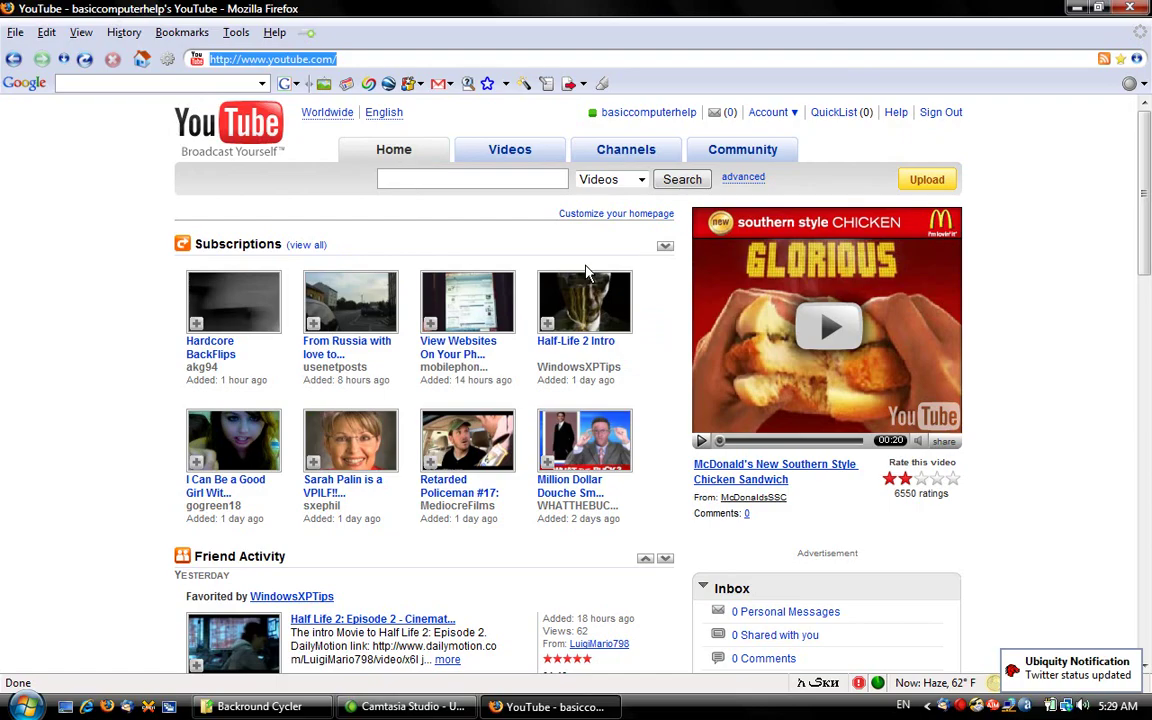
# Step: Load the twitter.com home timeline and check the new 'recording a video for youtube' update
pyautogui.write('tw')
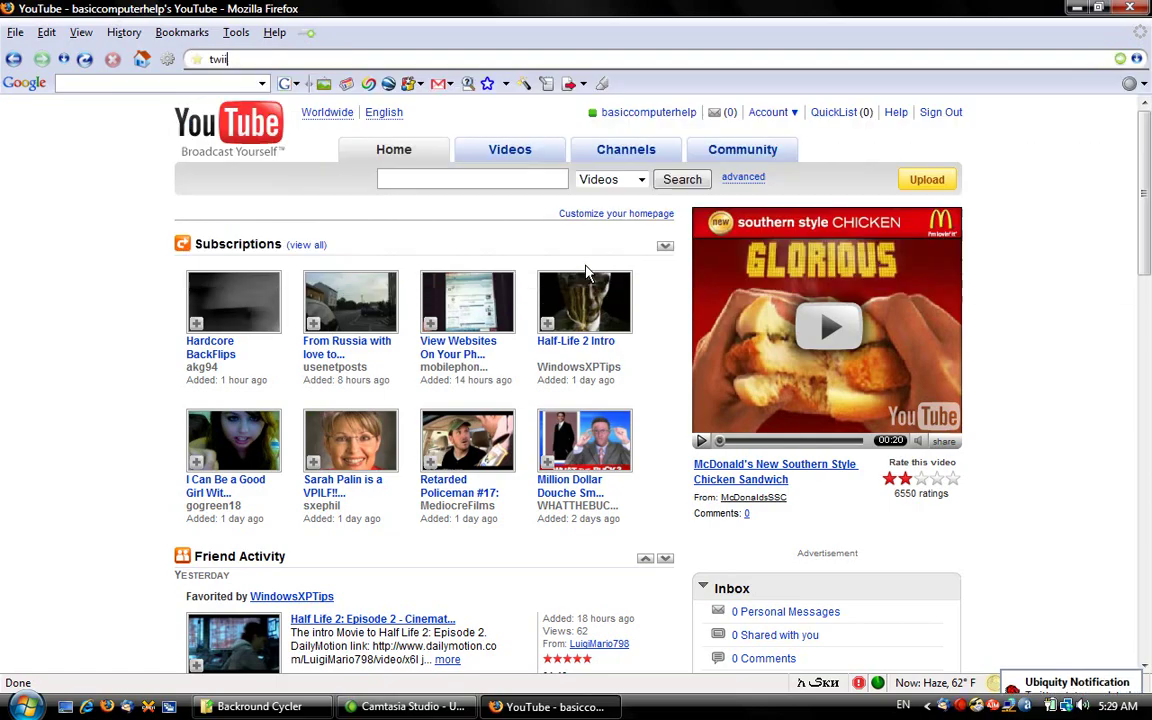
pyautogui.press('Down')
pyautogui.press('Return')
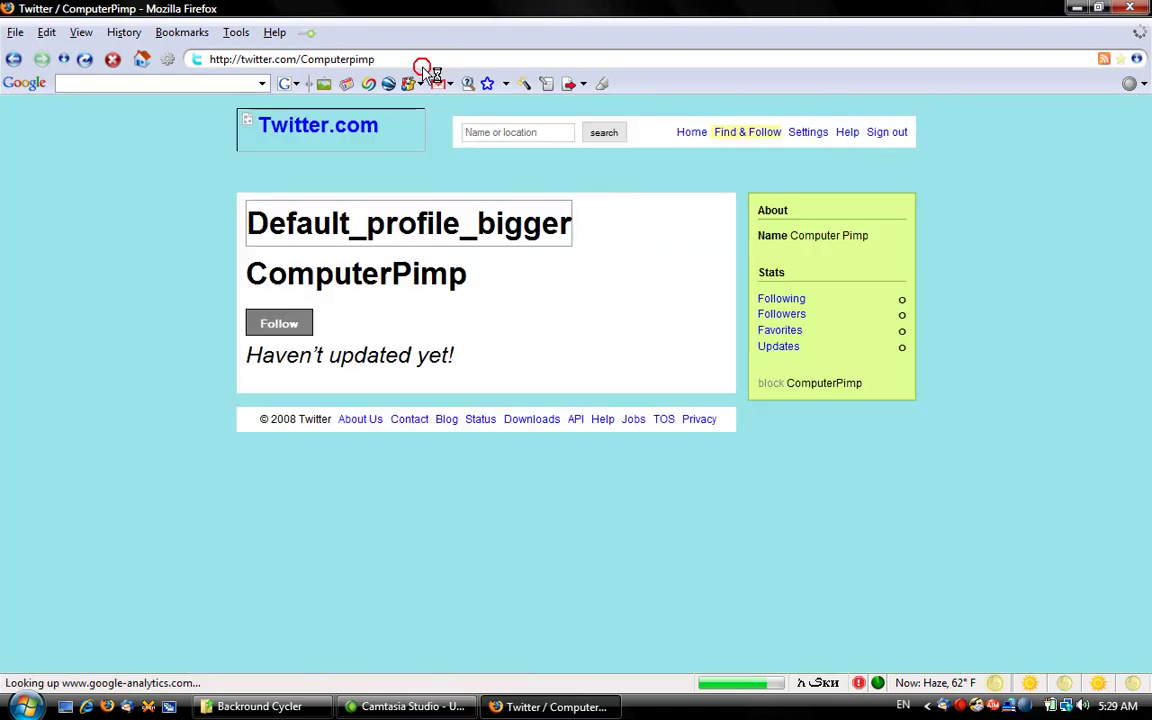
pyautogui.moveTo(375, 59); pyautogui.dragTo(301, 59)
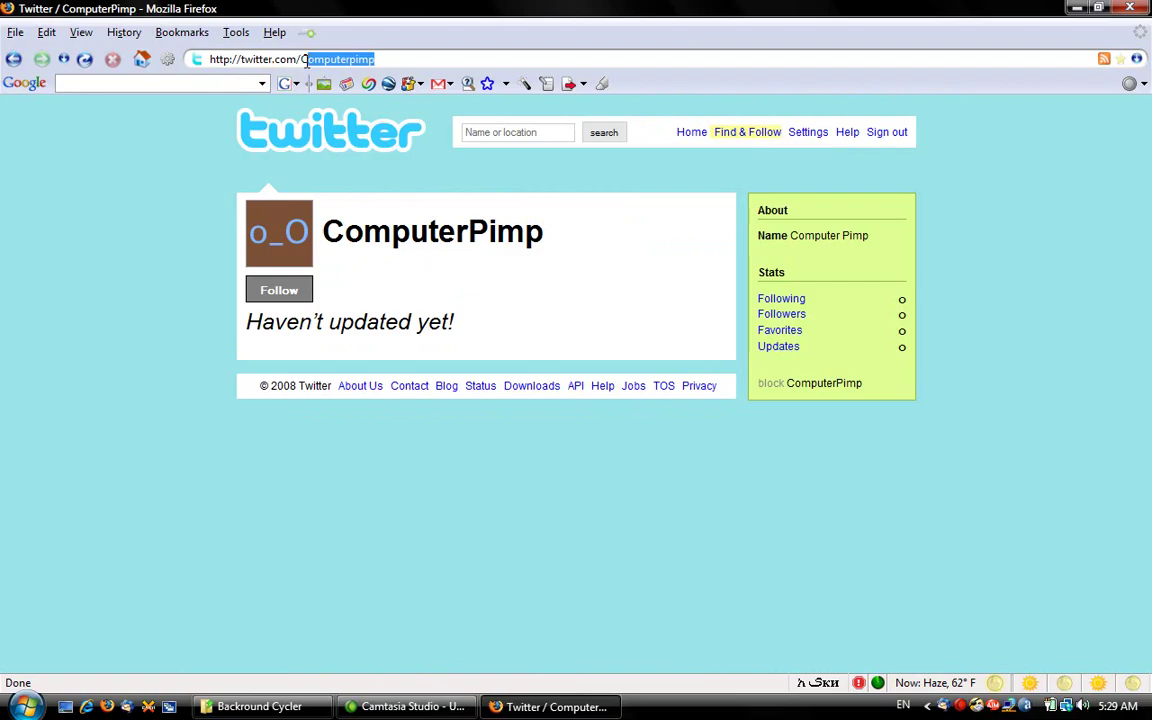
pyautogui.press('BackSpace')
pyautogui.press('Return')
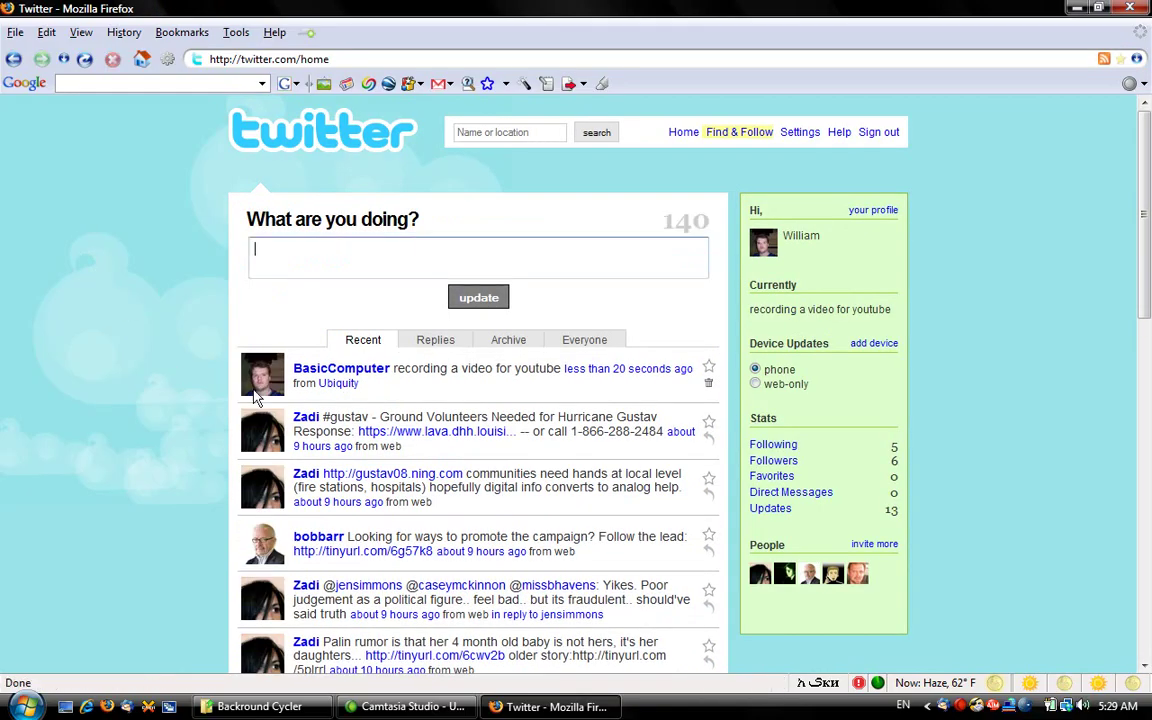
pyautogui.moveTo(396, 368); pyautogui.dragTo(532, 368)
pyautogui.click(532, 370)
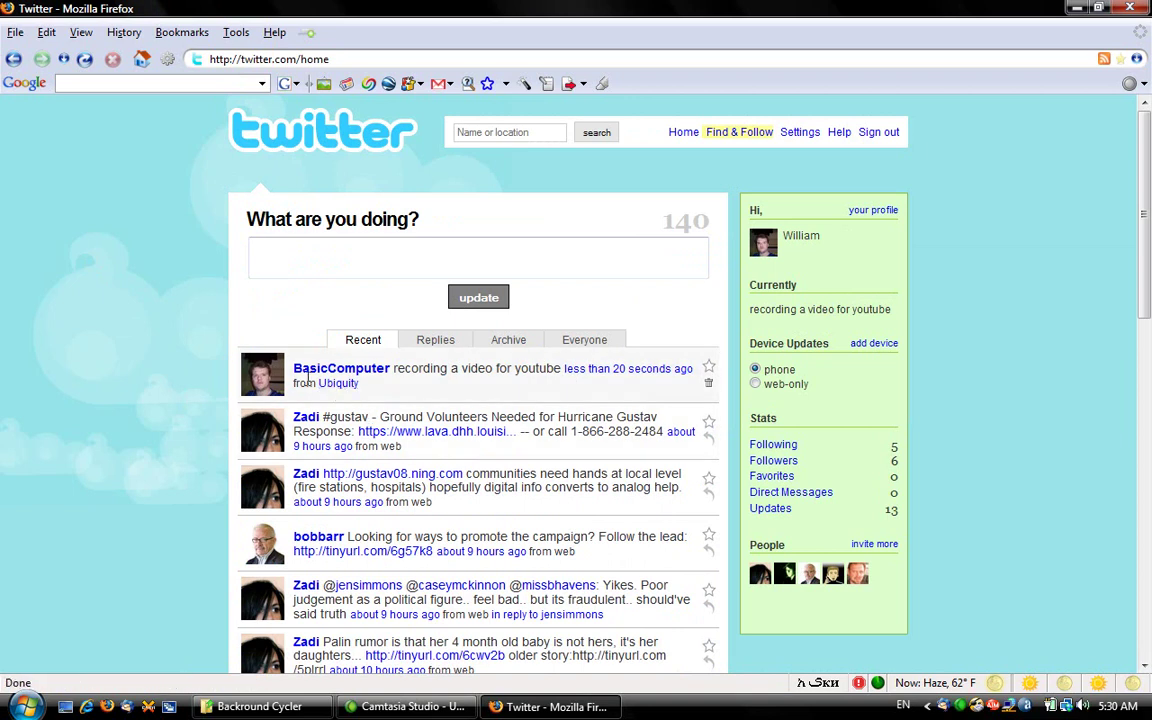